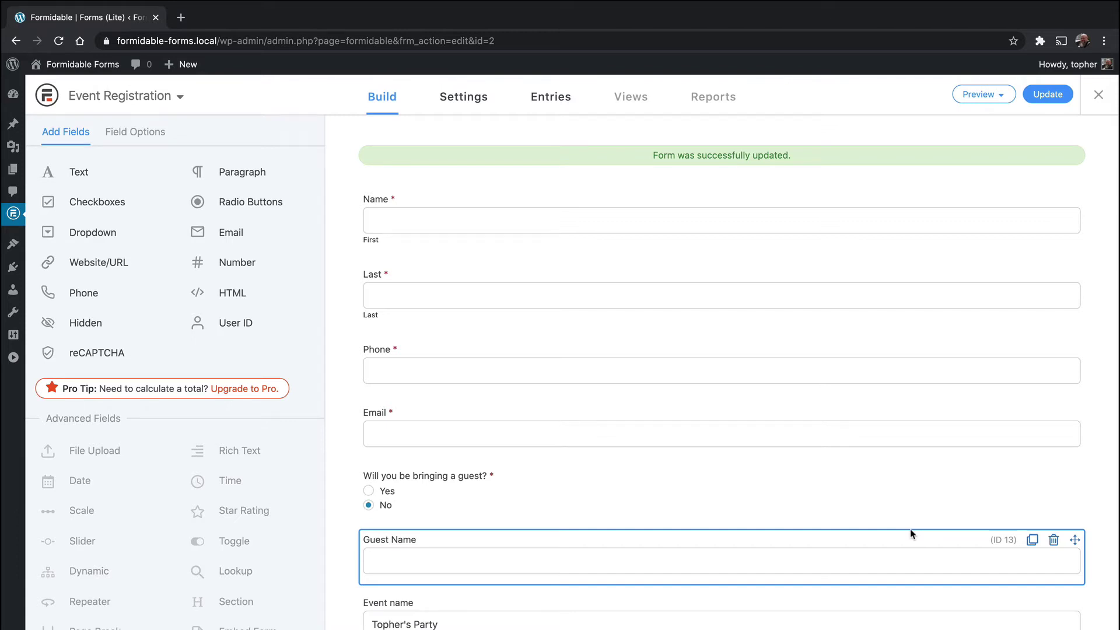
- Go to the Event Registration form's general settings
click(464, 98)
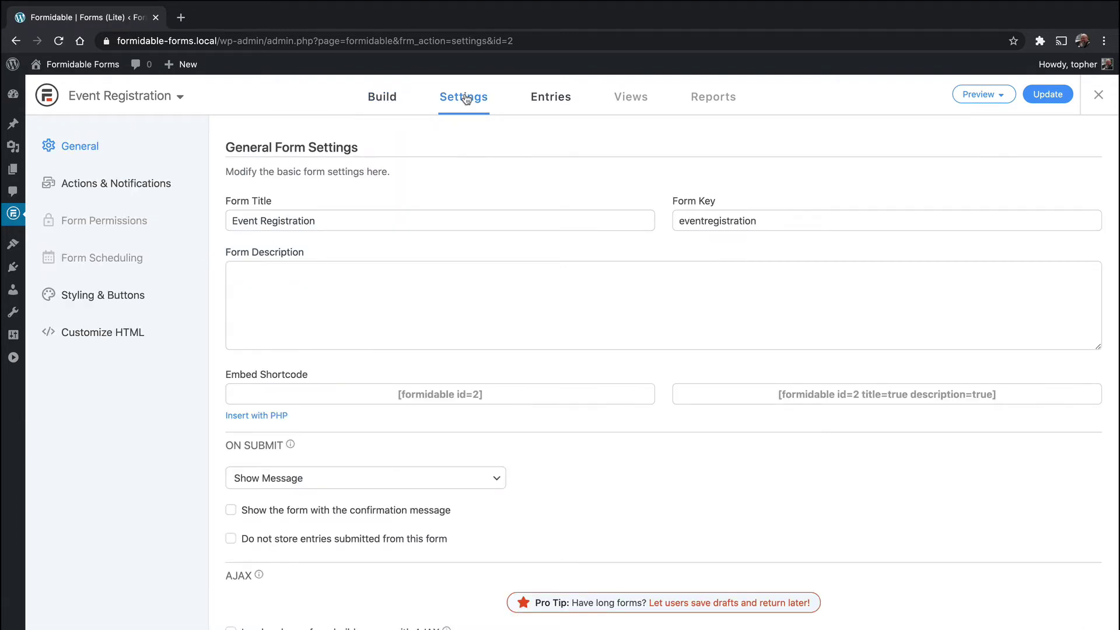
- Append 'For Topher's Party' to the form title, then bring up the submit message's field values
click(344, 222)
text(For Topher's Party)
click(356, 263)
scroll(571, 479, down, 5)
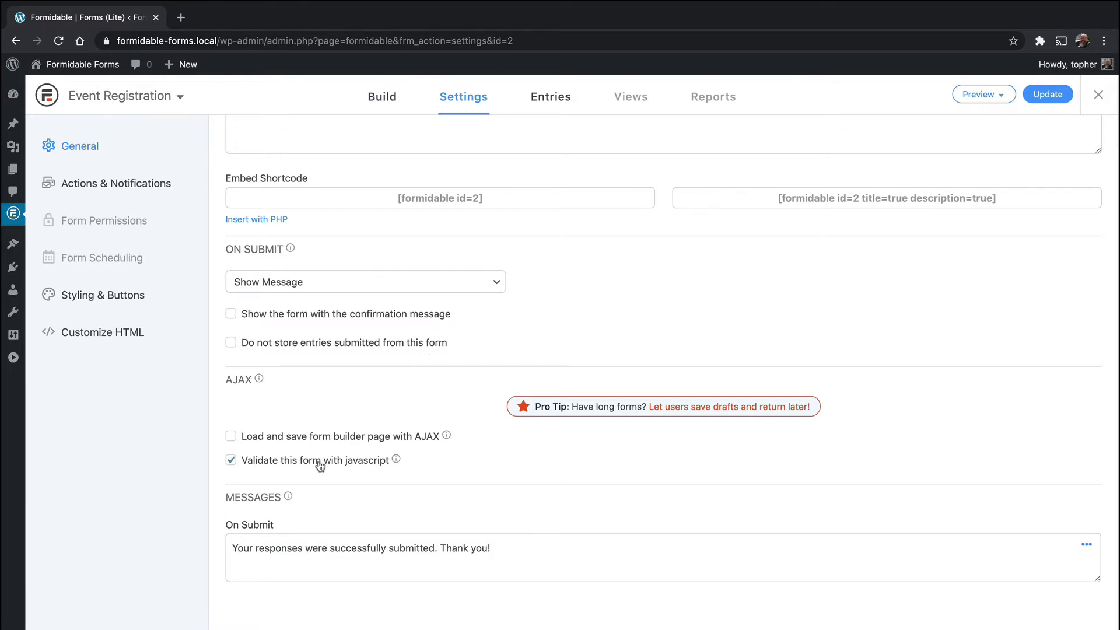
click(507, 548)
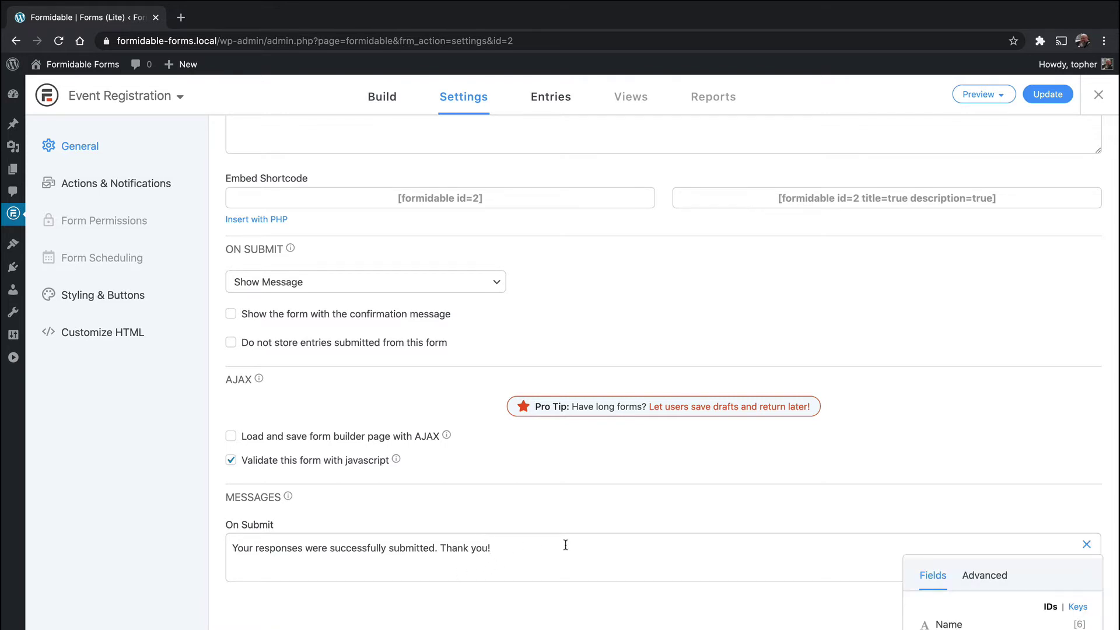
- Set the On Submit message to 'Thank you for registering for [14]! We're looking forward to seeing you!'
scroll(574, 505, down, 1)
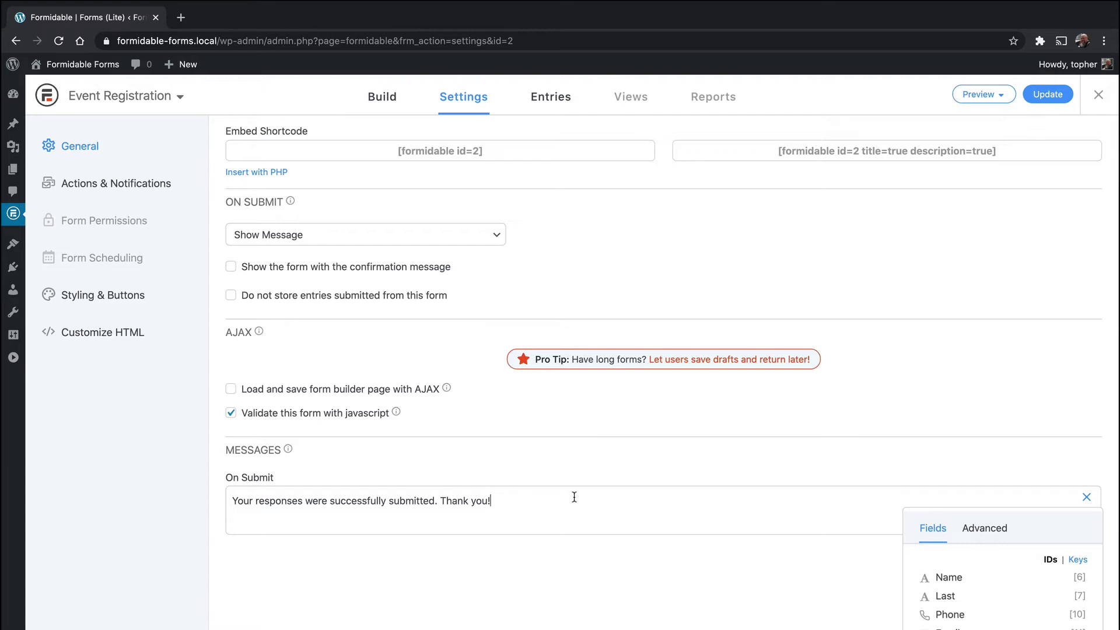
drag(574, 497, 225, 437)
scroll(225, 436, up, 1)
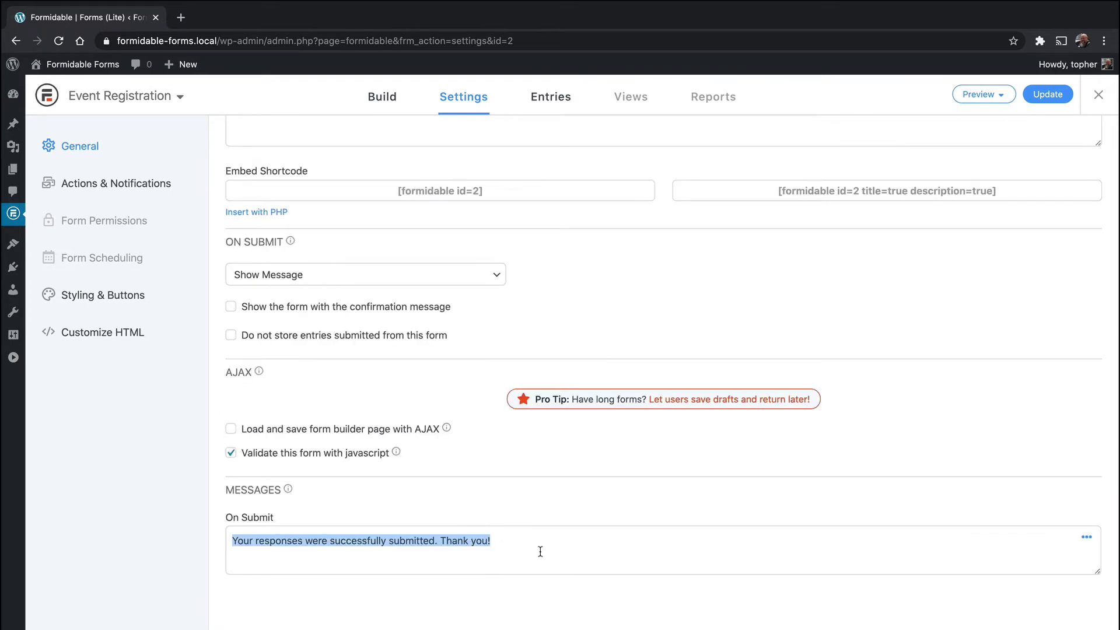
text(Thank you)
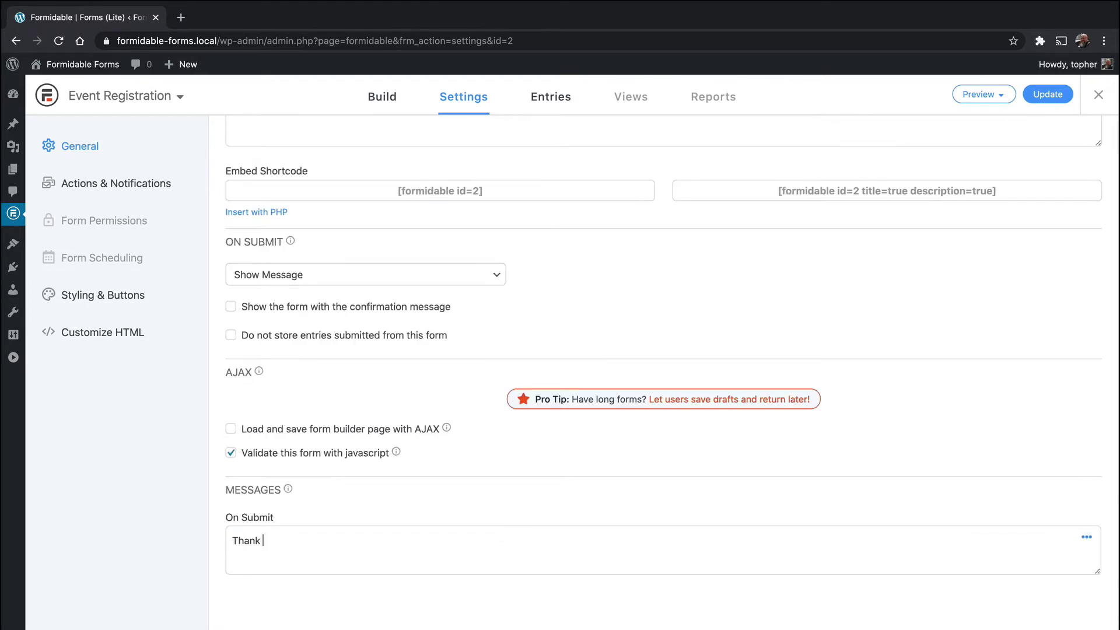
text( for registering for)
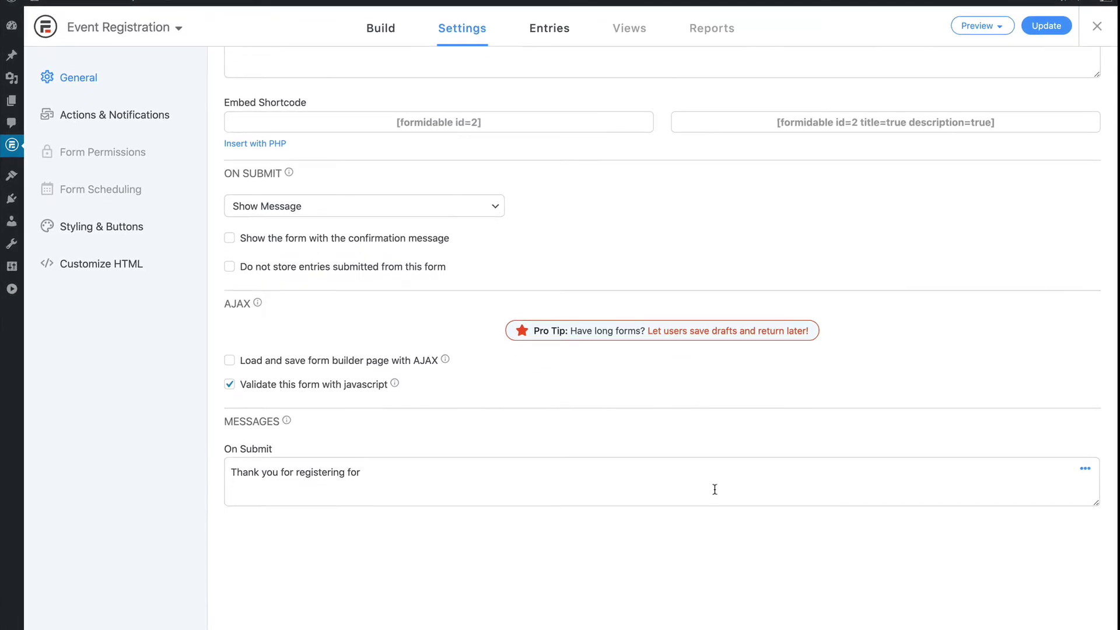
click(1084, 469)
click(993, 620)
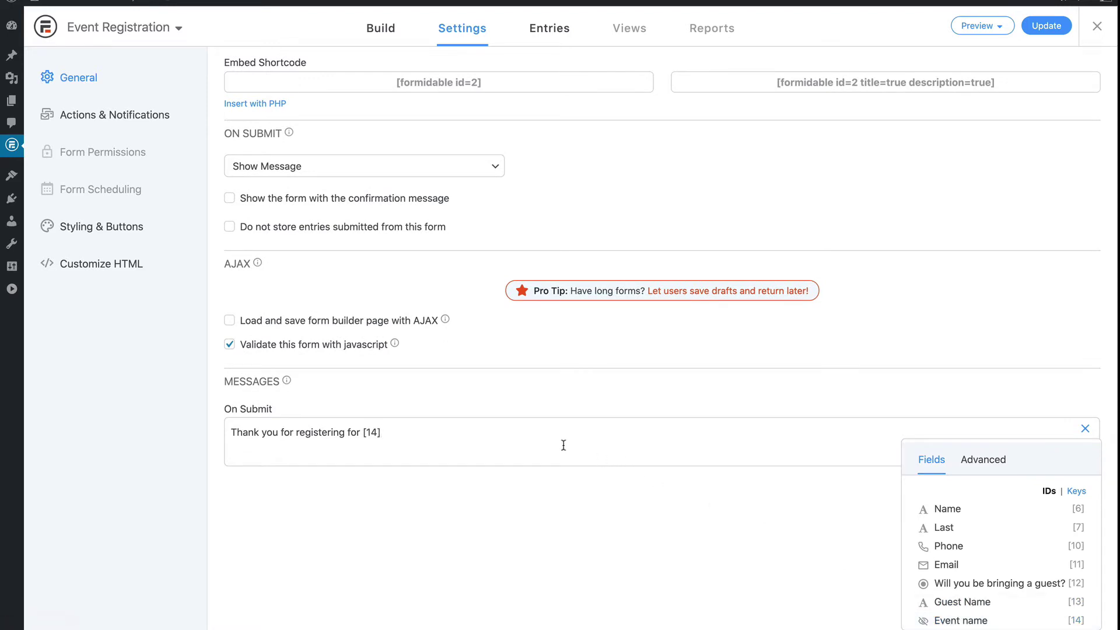
text(! We're looking forward to seeing you!)
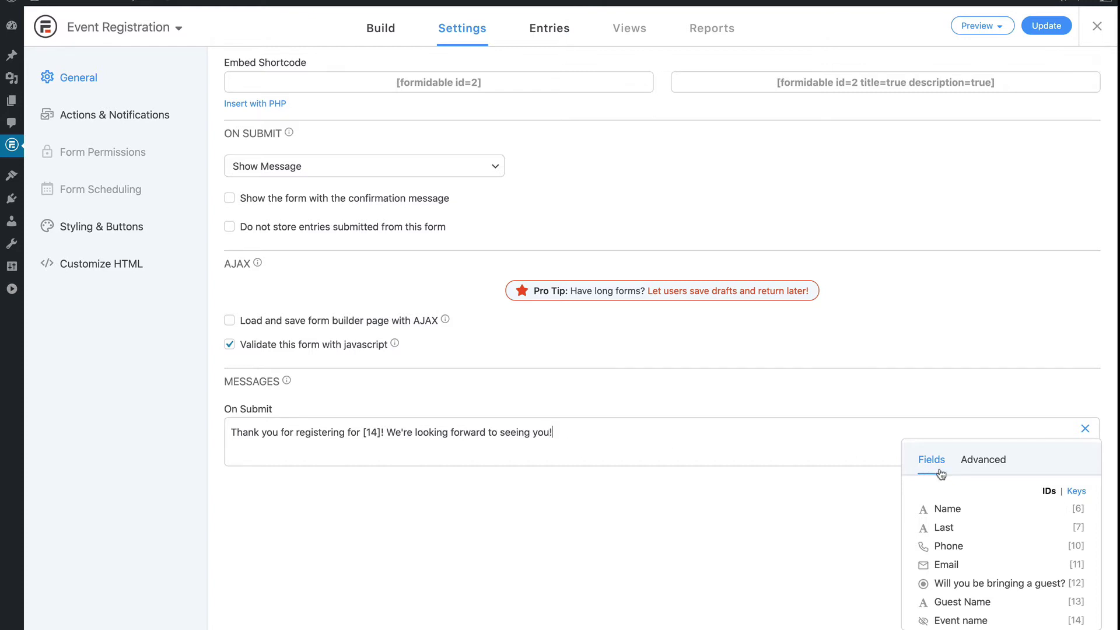
- Browse the Advanced insertable shortcodes list, then close it
click(985, 467)
scroll(1005, 528, down, 3)
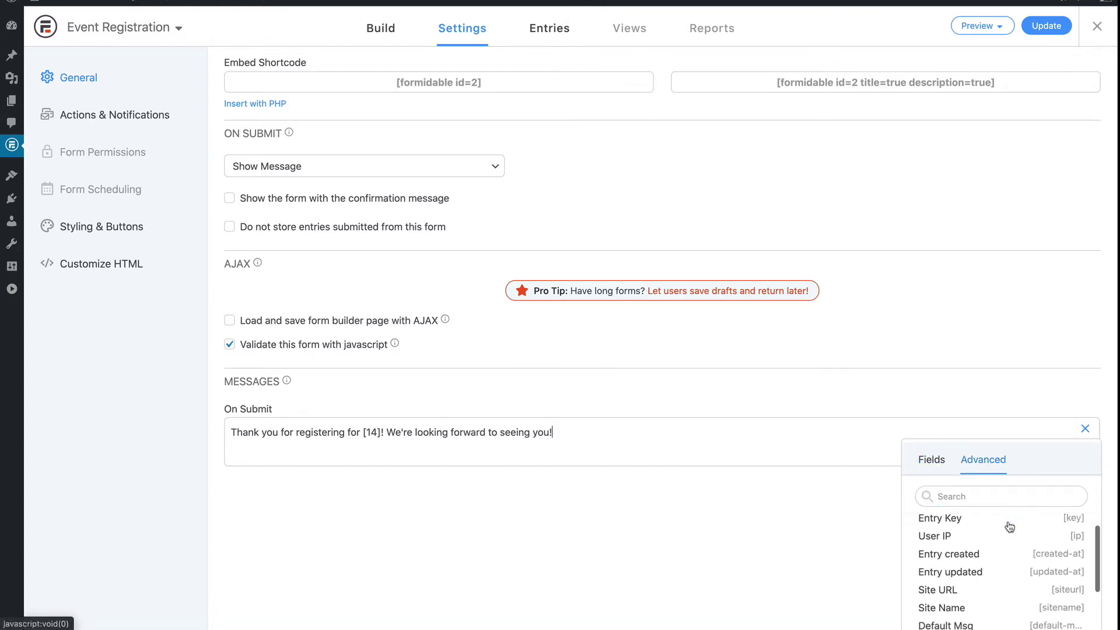
scroll(1001, 551, down, 2)
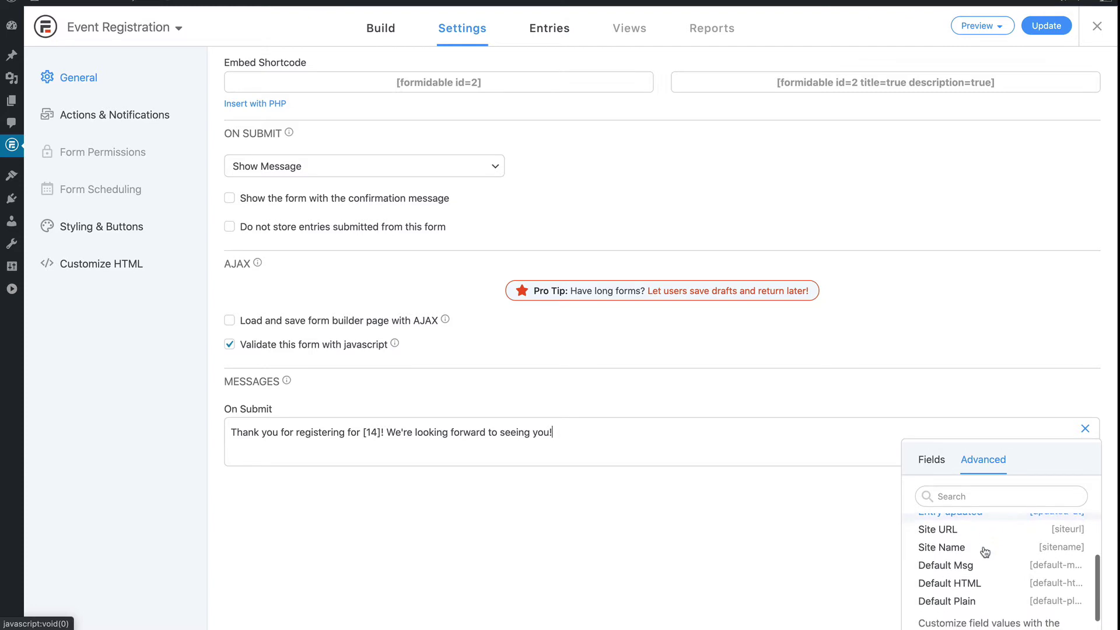
scroll(1003, 558, down, 2)
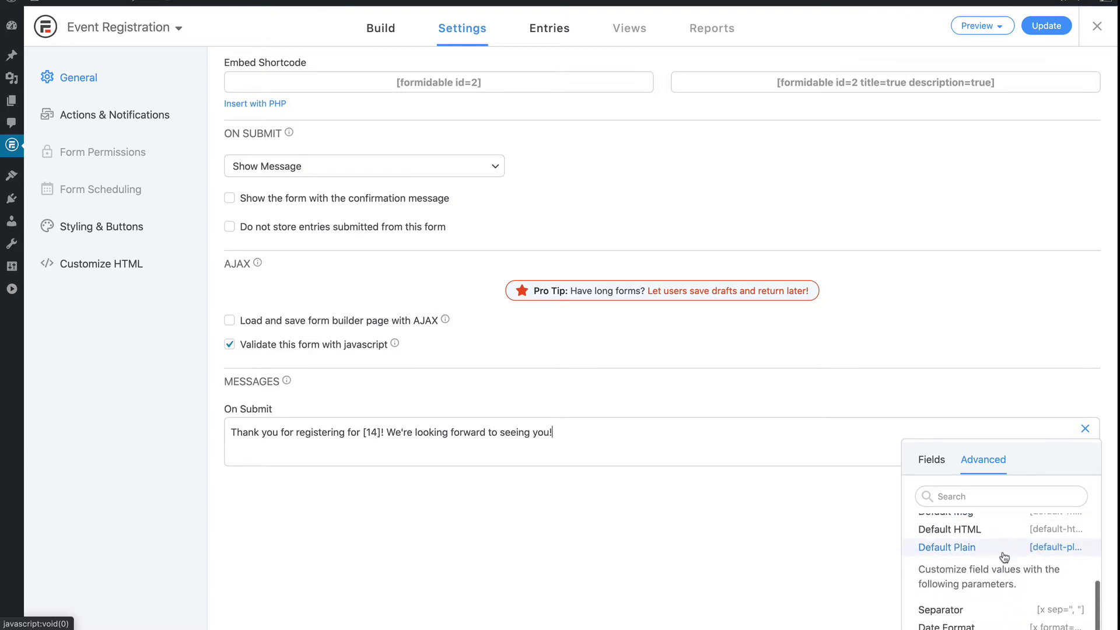
scroll(801, 482, down, 1)
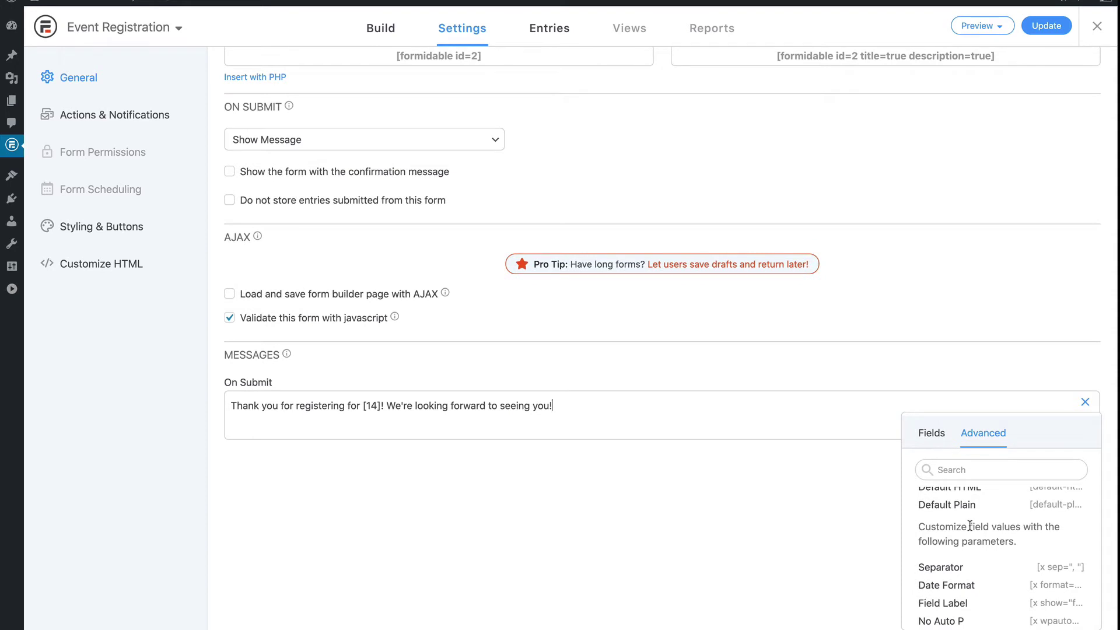
click(696, 477)
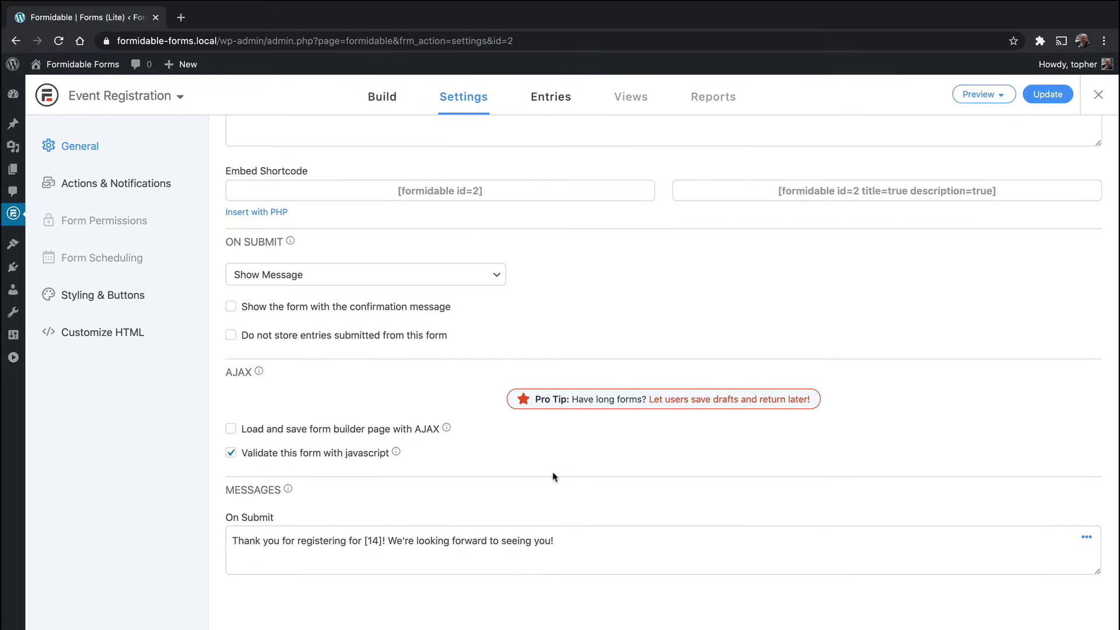
- Save the settings and show the Send Email action under Actions & Notifications
click(1053, 94)
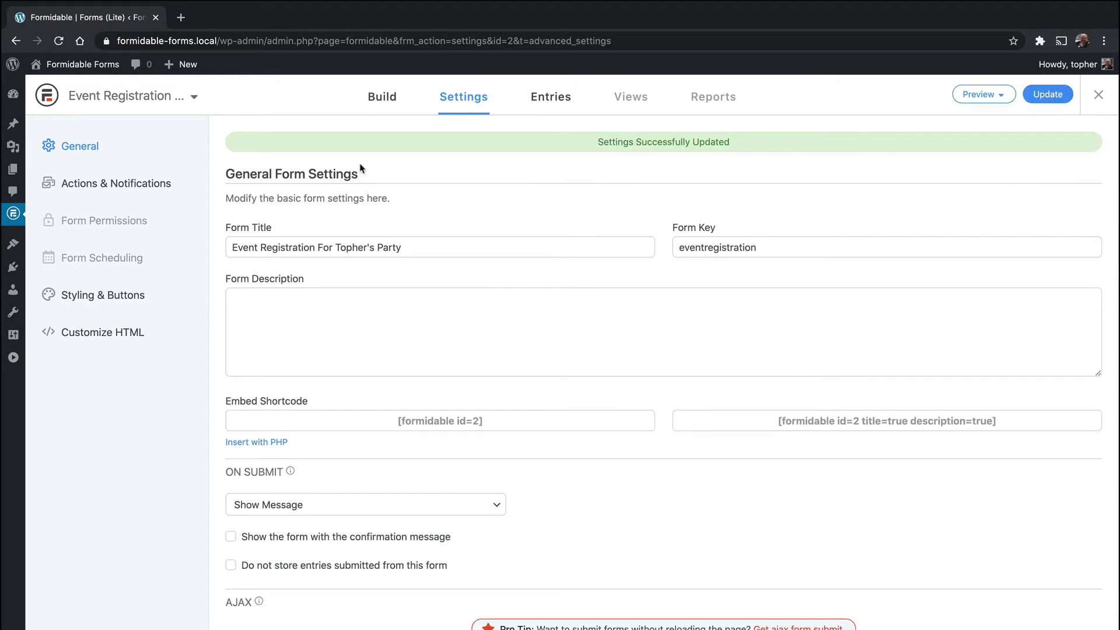
click(121, 185)
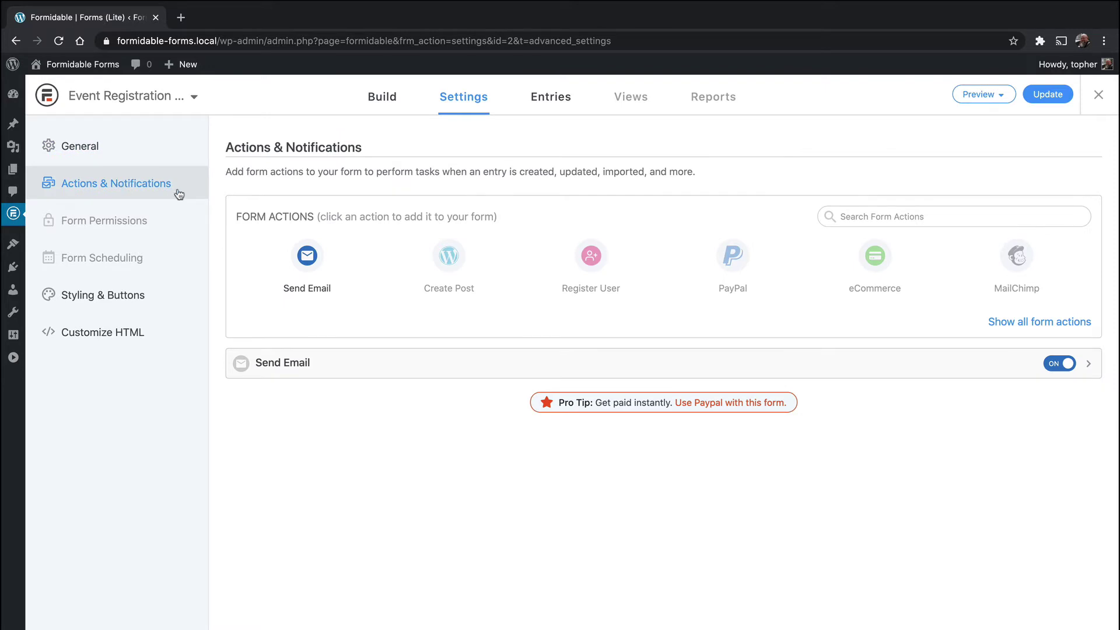
click(382, 367)
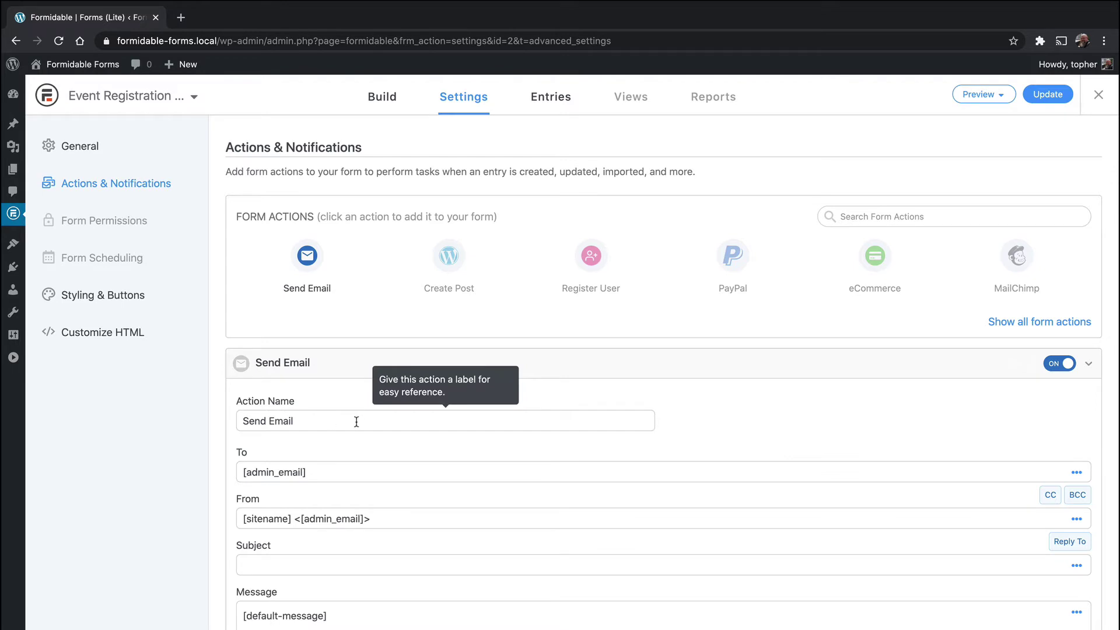
- Replace [admin_email] in the To field with the site owner's e-mail address
drag(327, 470, 204, 463)
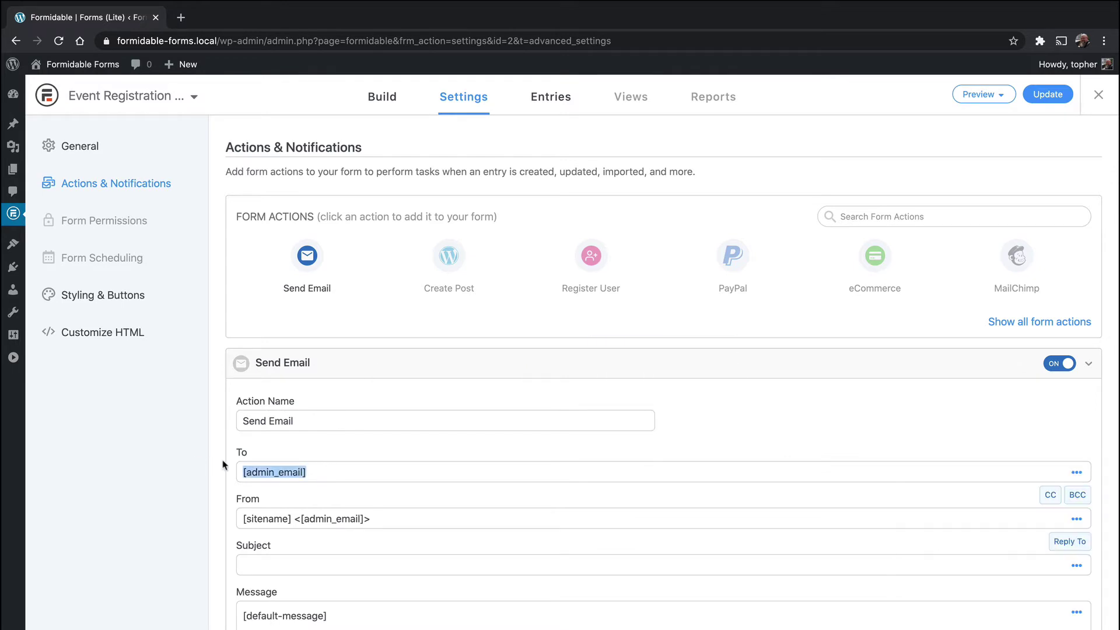
text(topher)
key(BackSpace)
key(BackSpace)
key(BackSpace)
text(her)
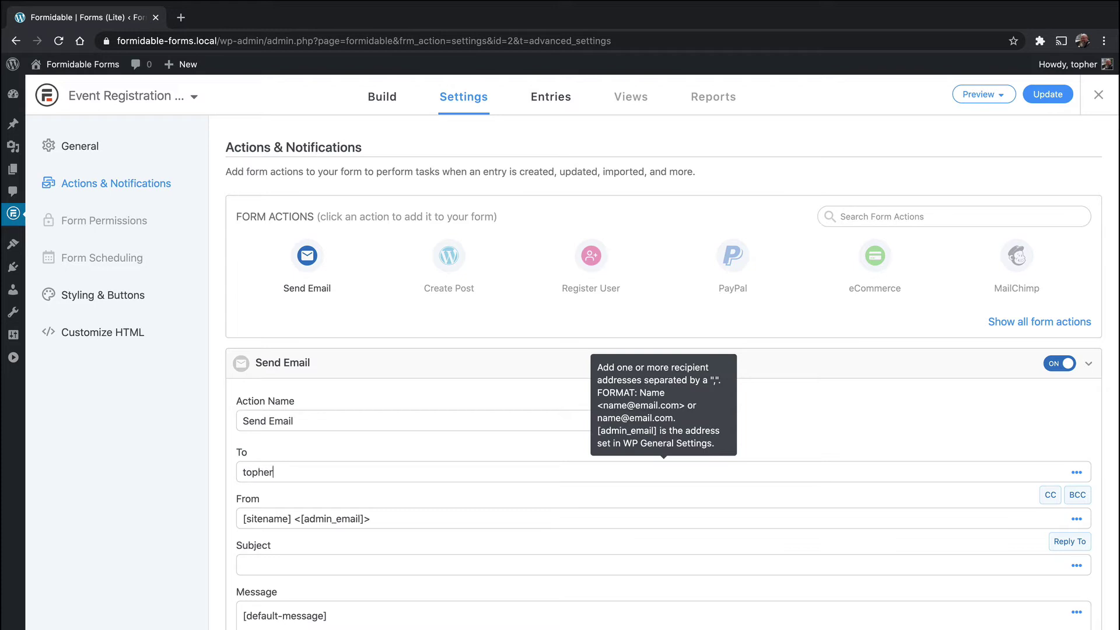
text(@example.com)
- Clear the existing value from the Send Email action's From field
scroll(538, 490, down, 2)
drag(372, 449, 180, 453)
key(BackSpace)
mouse_move(312, 445)
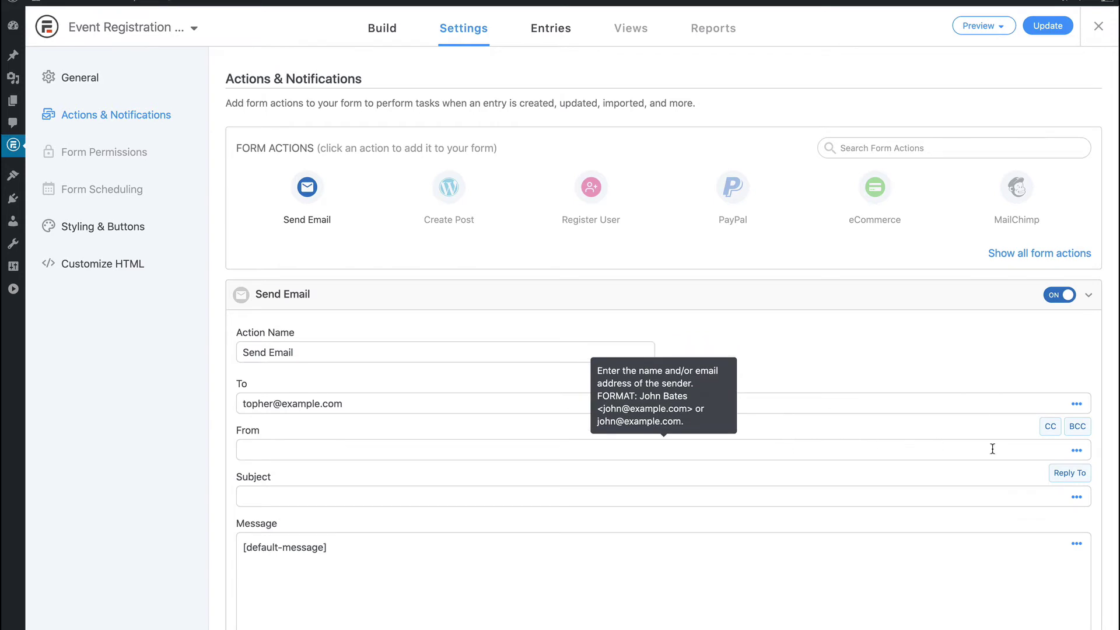
- Set the From field to '[6] [7] <[11]>' using the Name, Last and Email values
click(1076, 451)
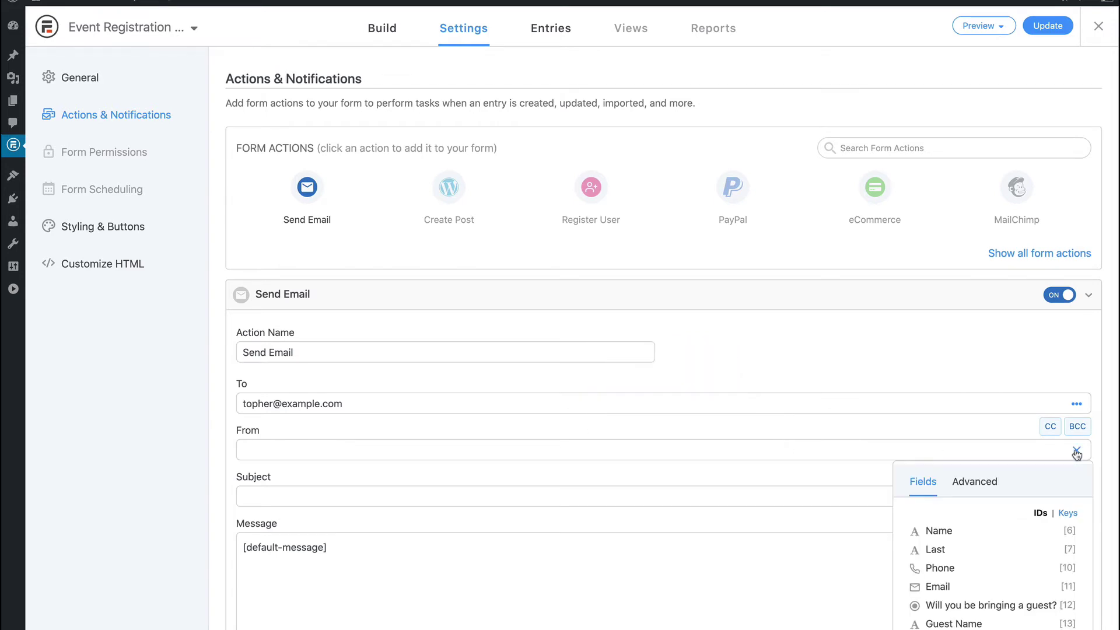
click(973, 532)
click(927, 549)
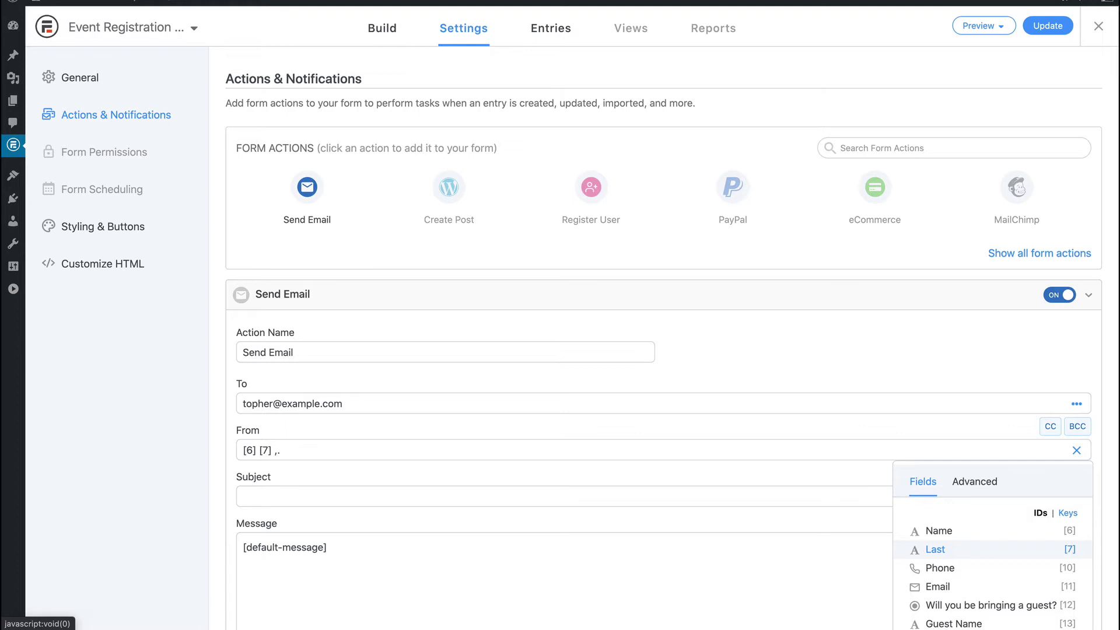
text(<>)
click(970, 588)
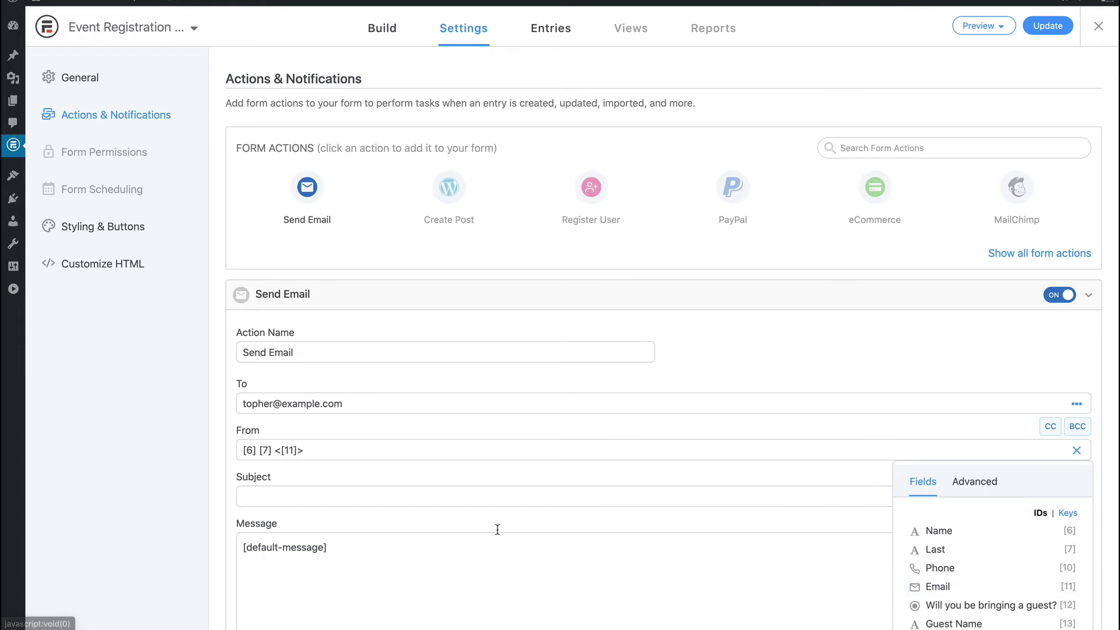
click(419, 498)
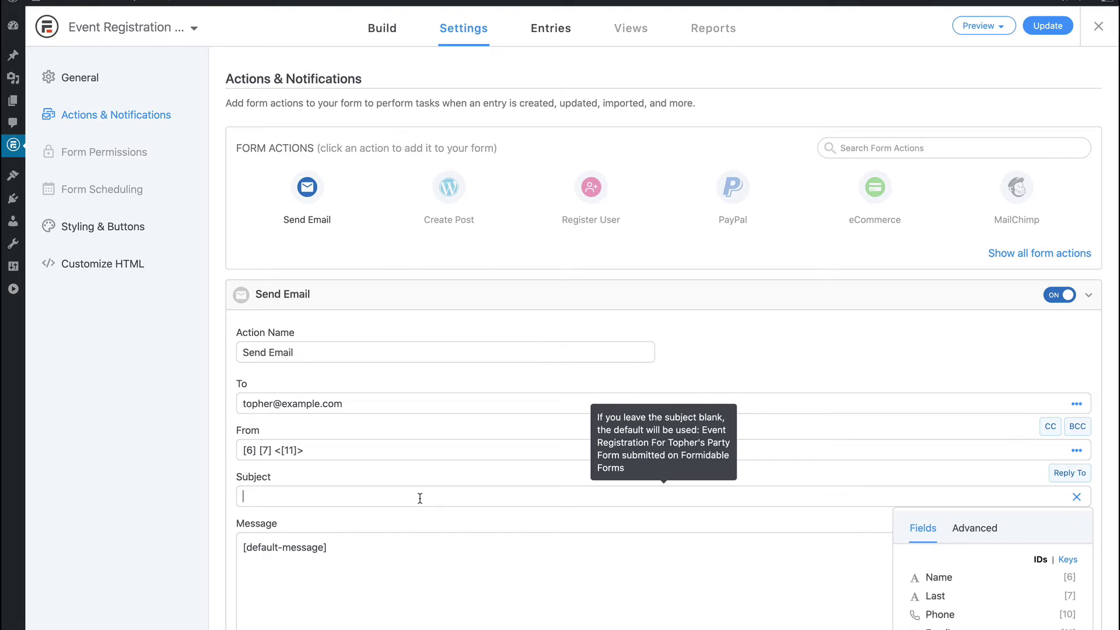
- Build the subject 'Registration for [6] [7] for [14]' from Name, Last and Event name
click(933, 578)
click(935, 595)
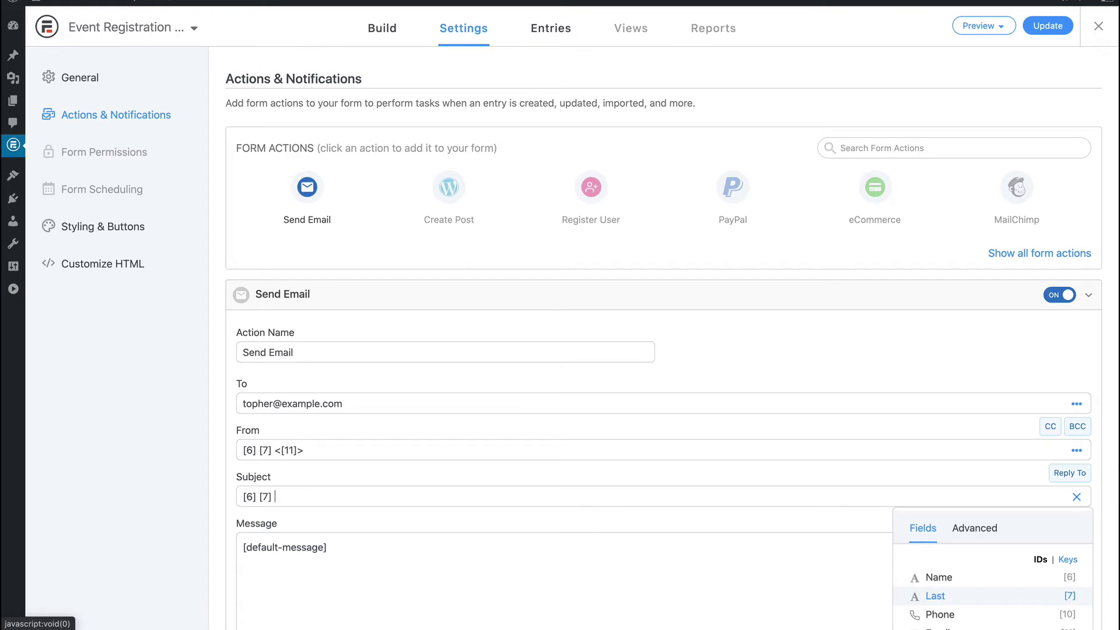
scroll(714, 357, down, 3)
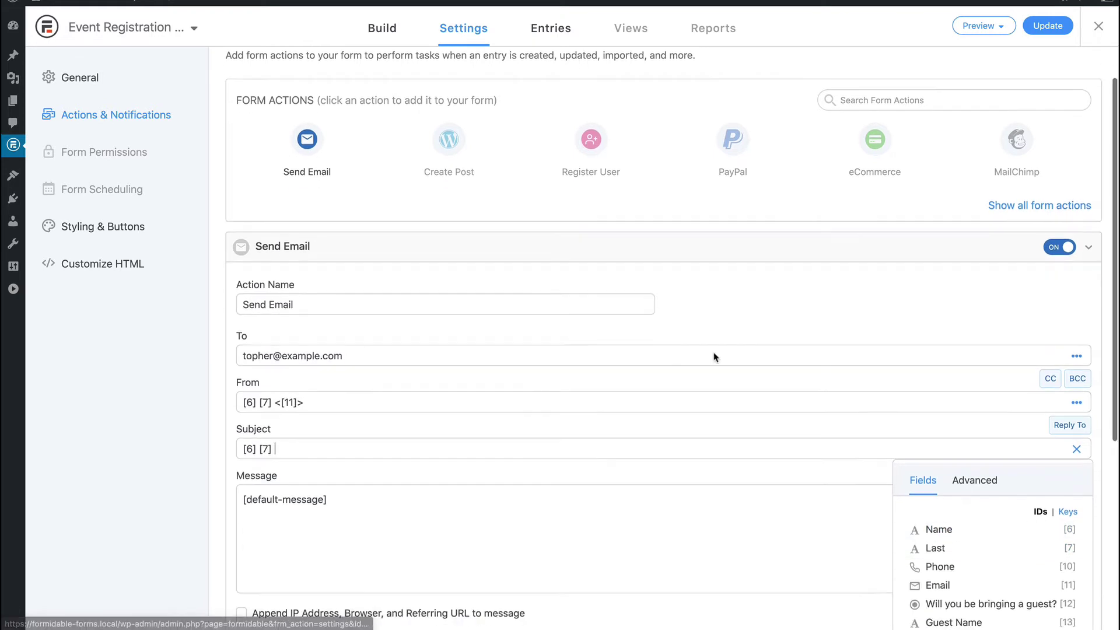
text(for)
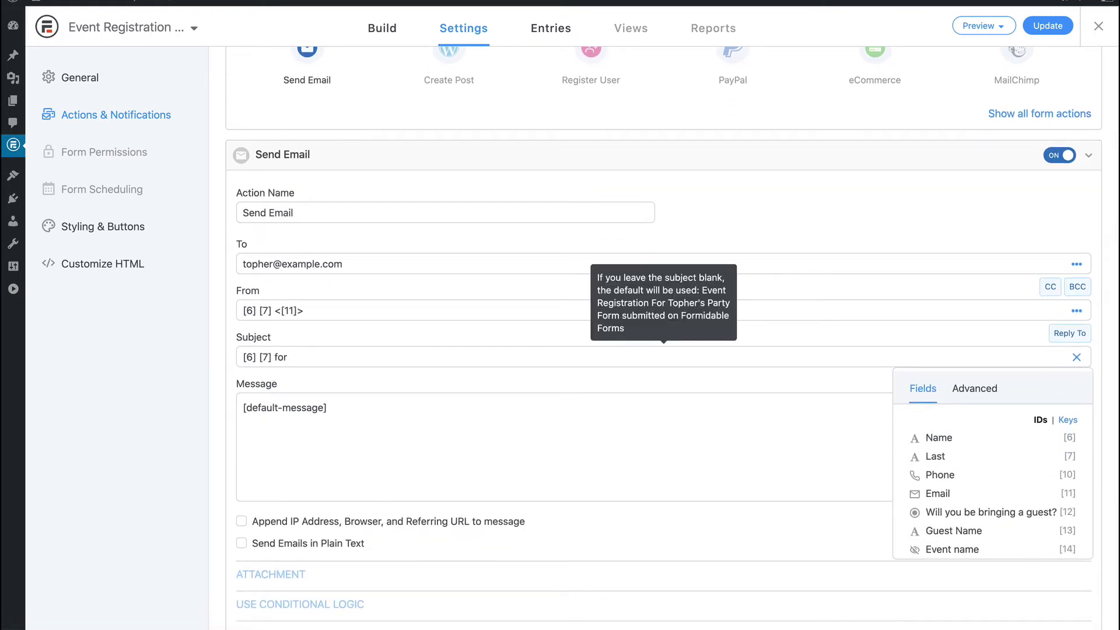
click(946, 549)
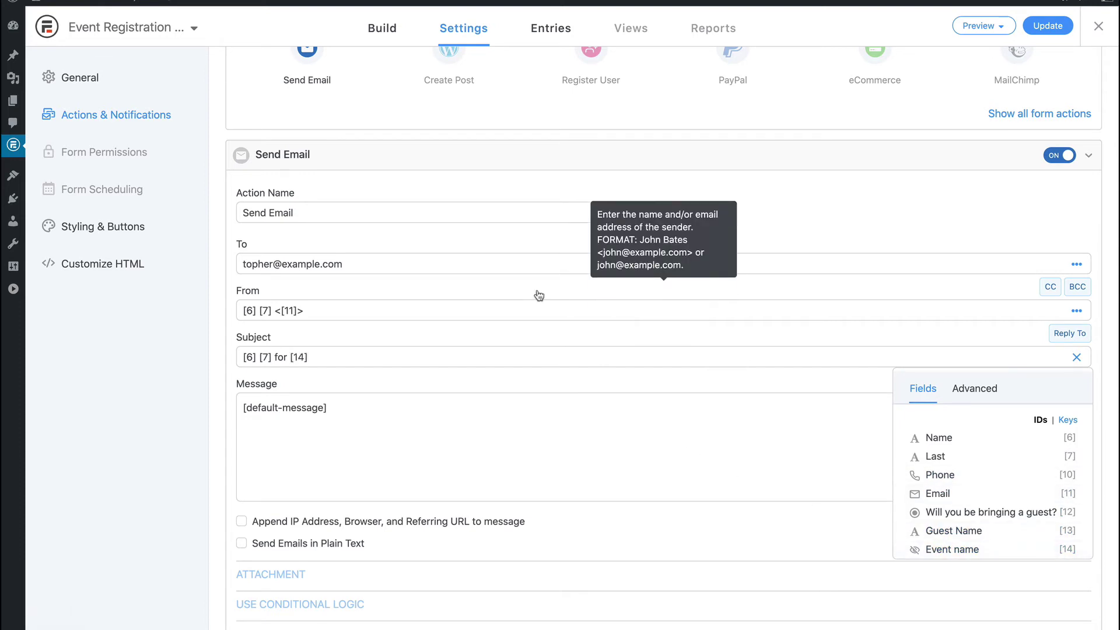
scroll(538, 295, down, 4)
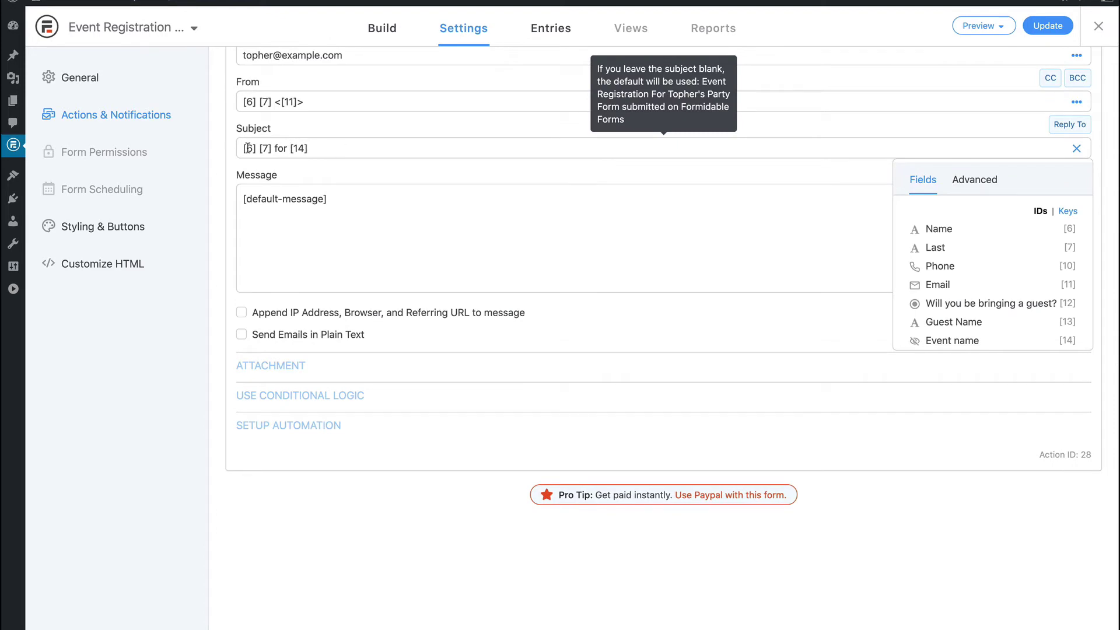
text(Registration )
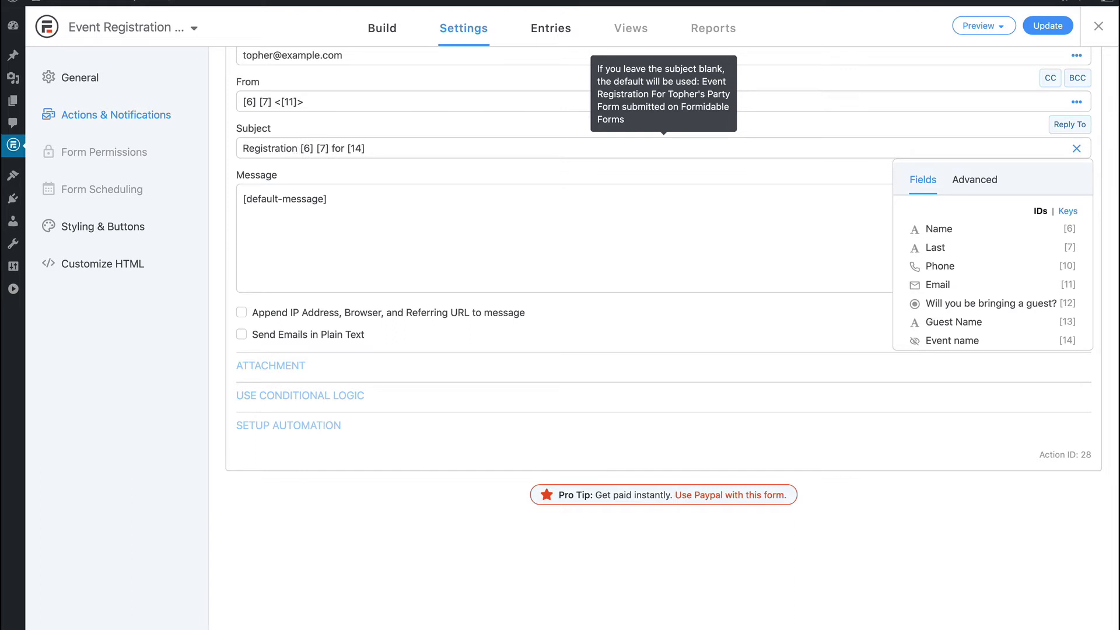
text(for)
- Dismiss the field list beside the message and save the notification settings
click(433, 223)
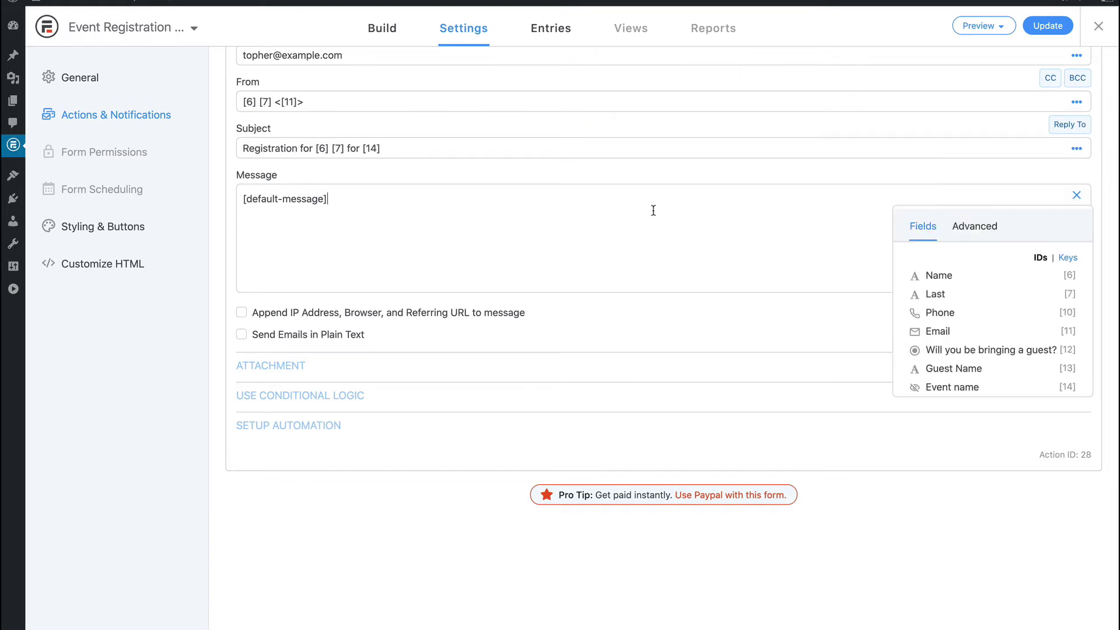
click(1079, 197)
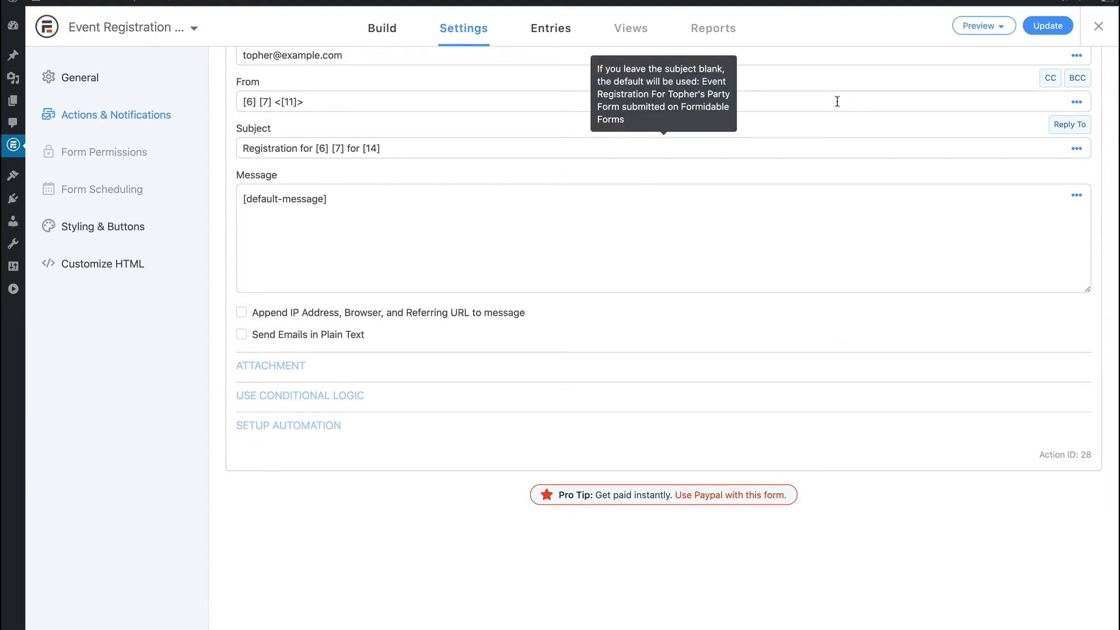
click(1038, 27)
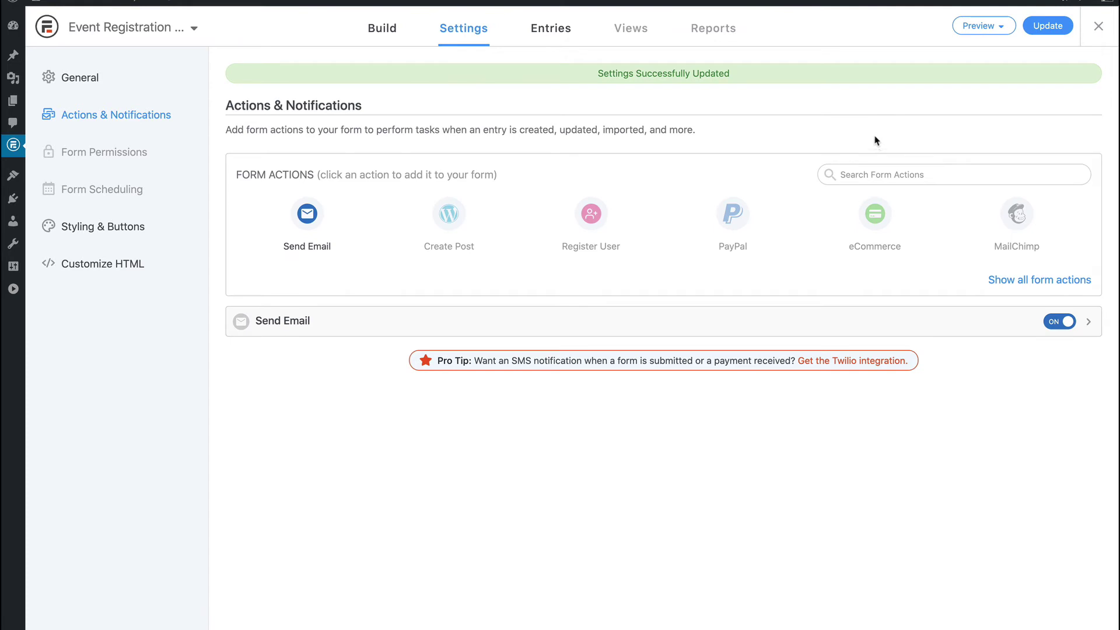
- Review Styling & Buttons, Customize HTML and Build, then the General settings' On Submit message
click(112, 230)
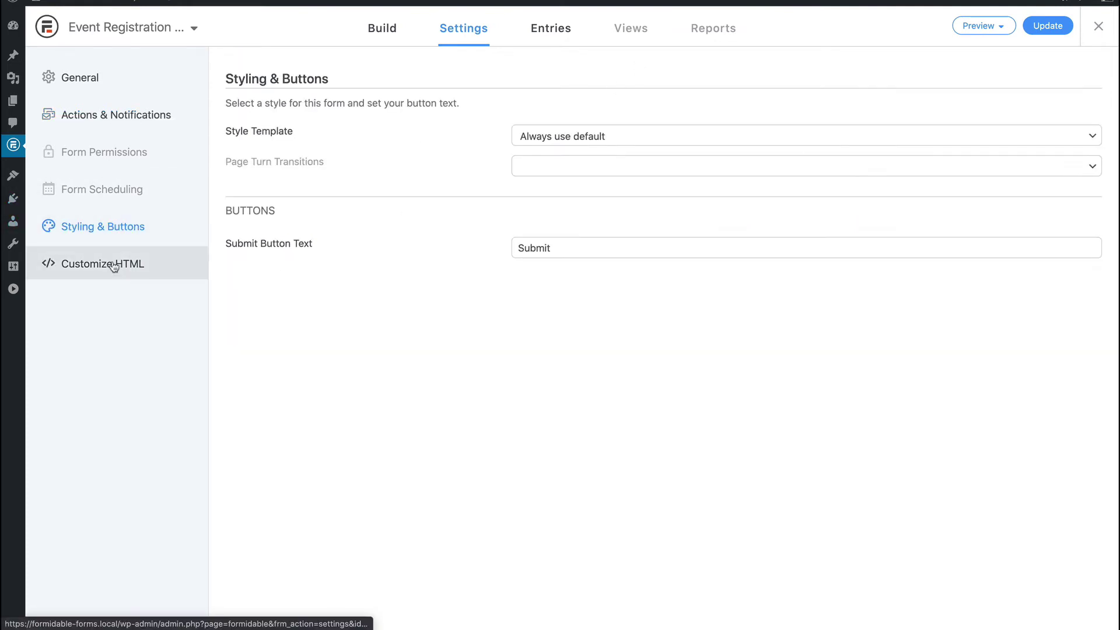
click(112, 264)
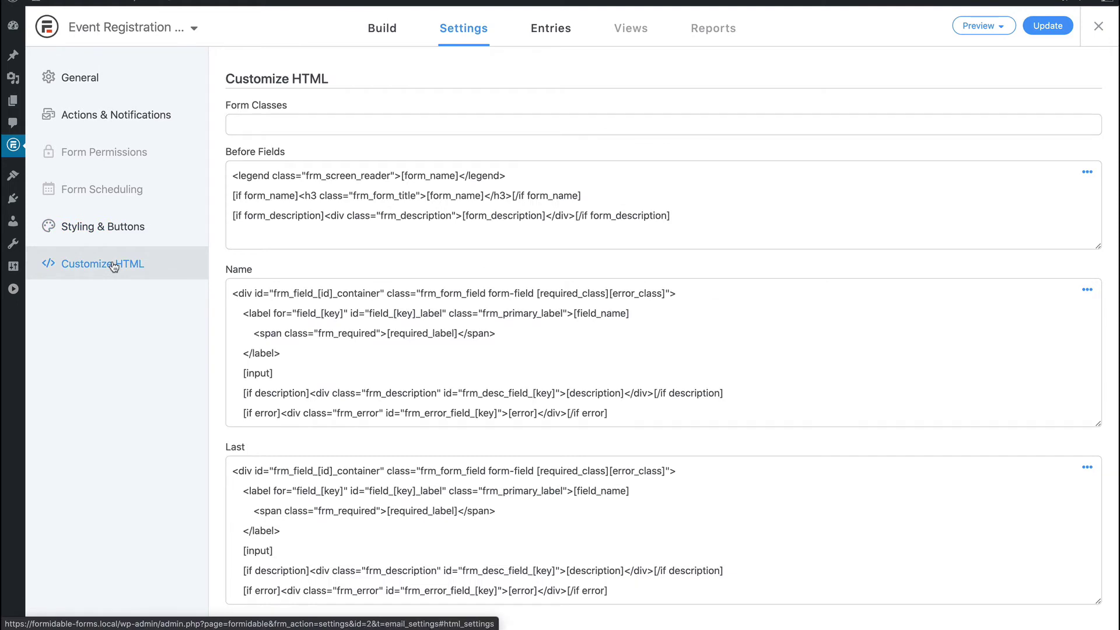
click(381, 28)
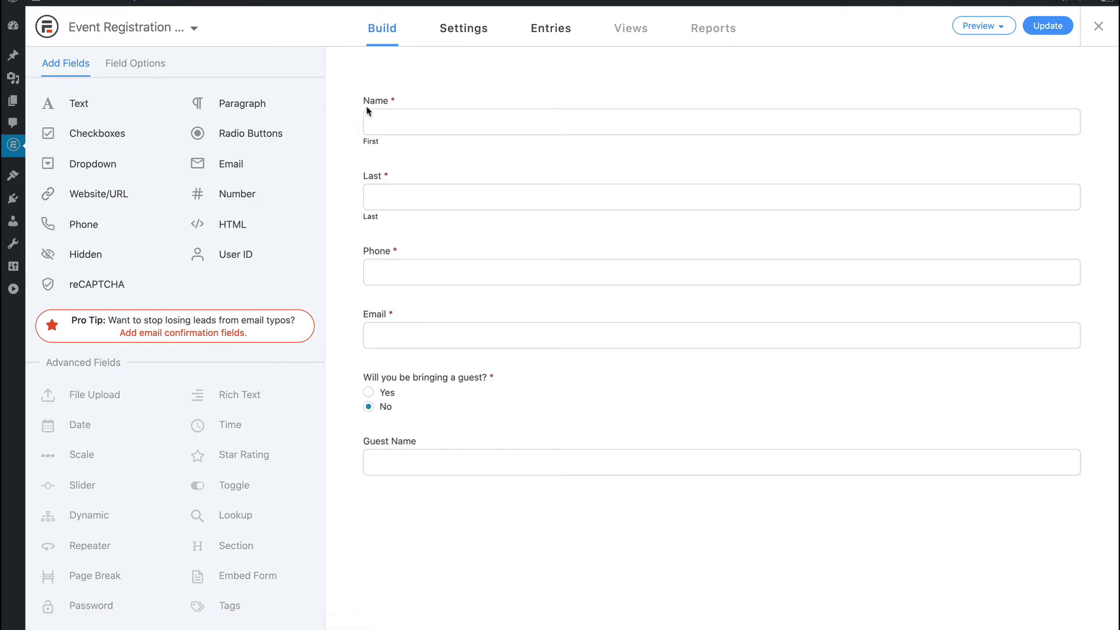
click(459, 29)
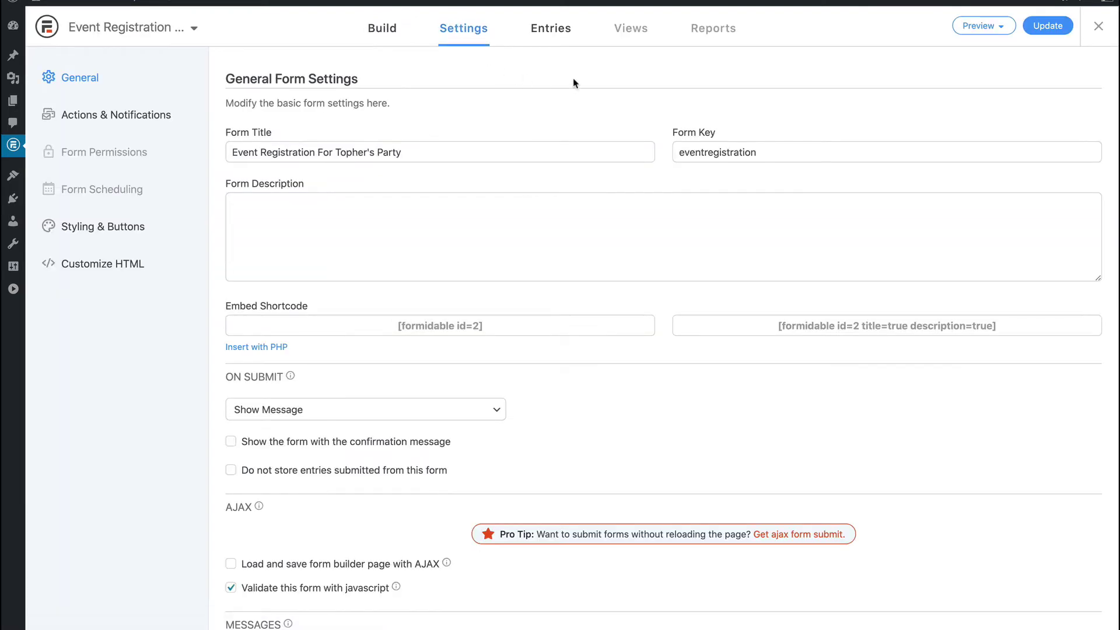
scroll(413, 145, down, 1)
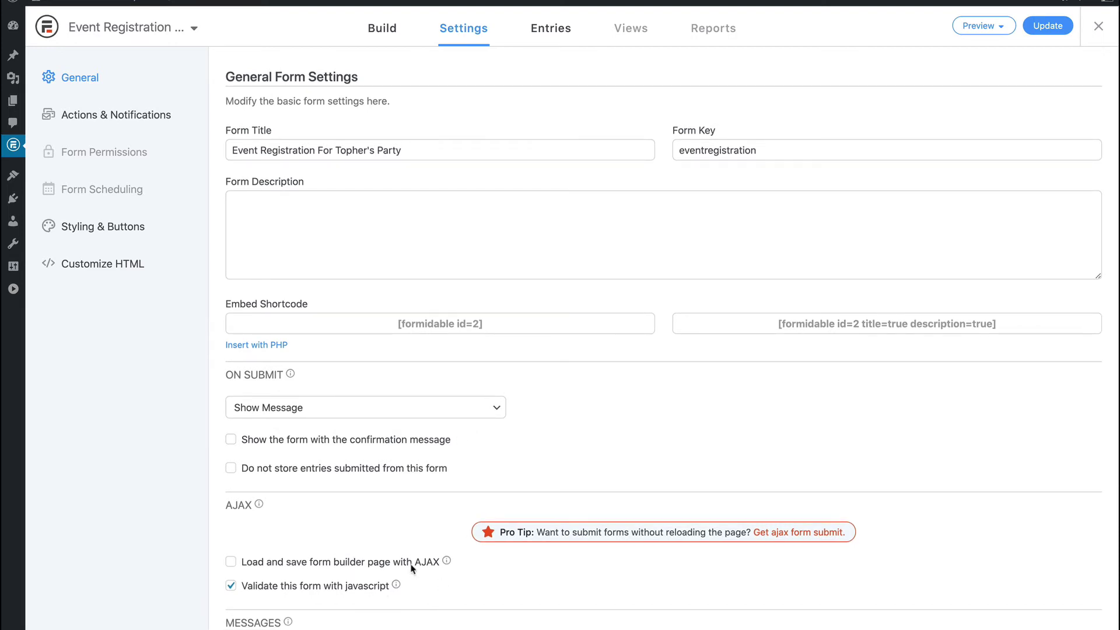
scroll(453, 490, down, 4)
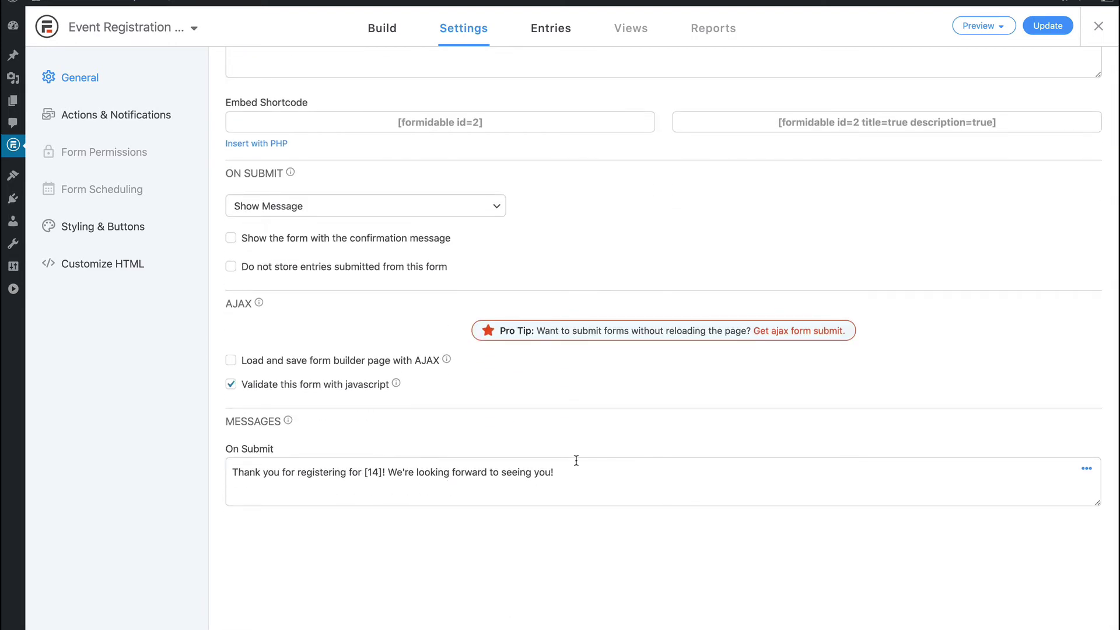
scroll(575, 460, up, 4)
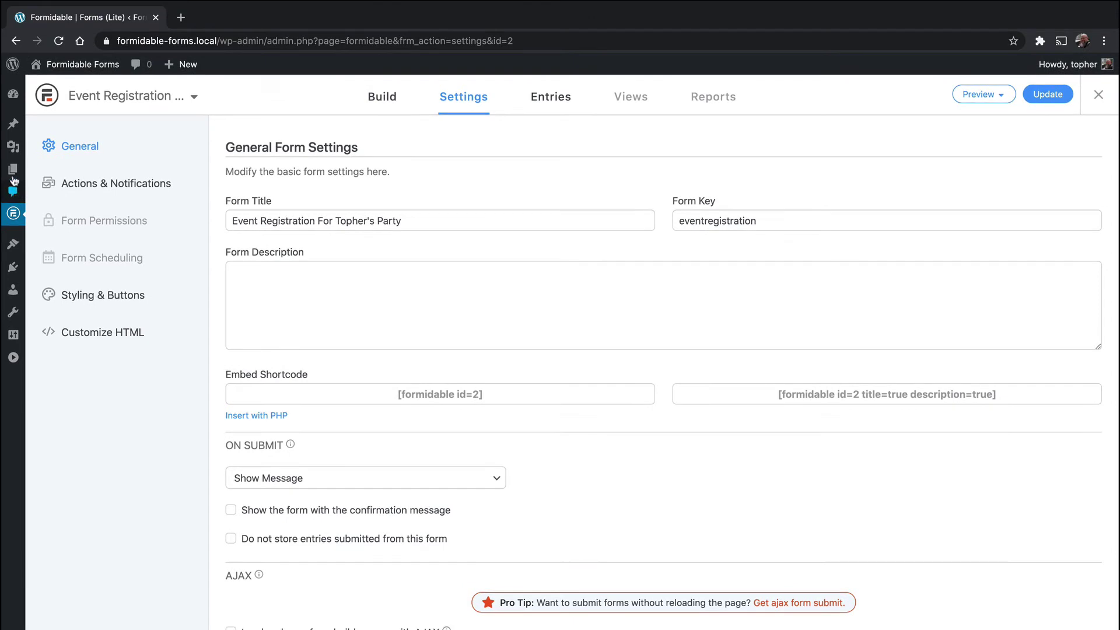
- Create a new WordPress page titled 'Topher's Having A Party!'
mouse_move(12, 169)
click(80, 212)
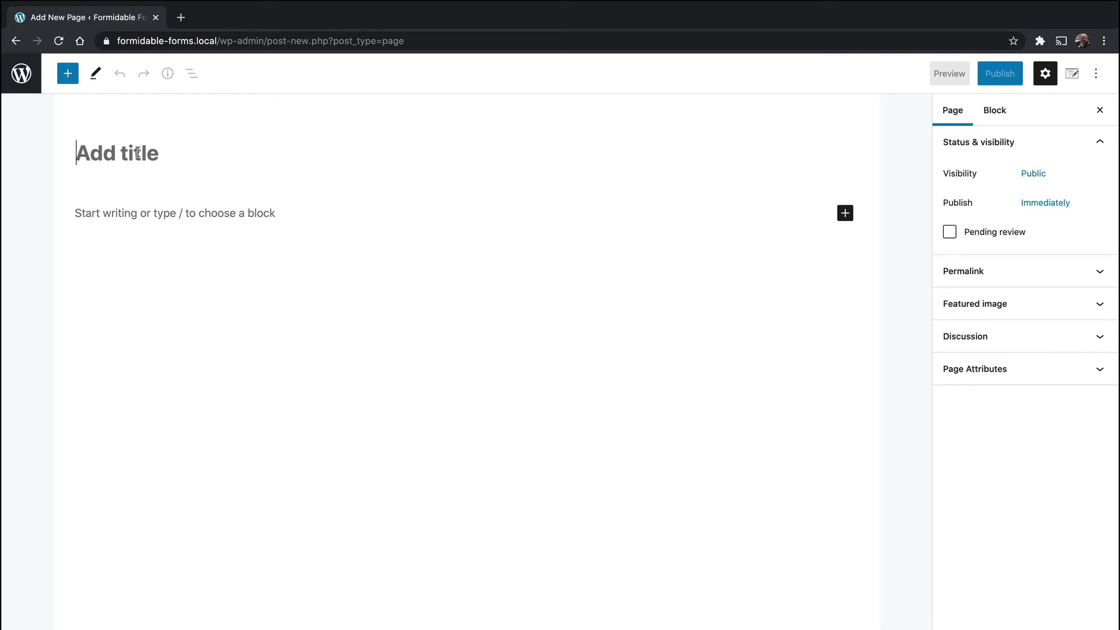
text(Topher')
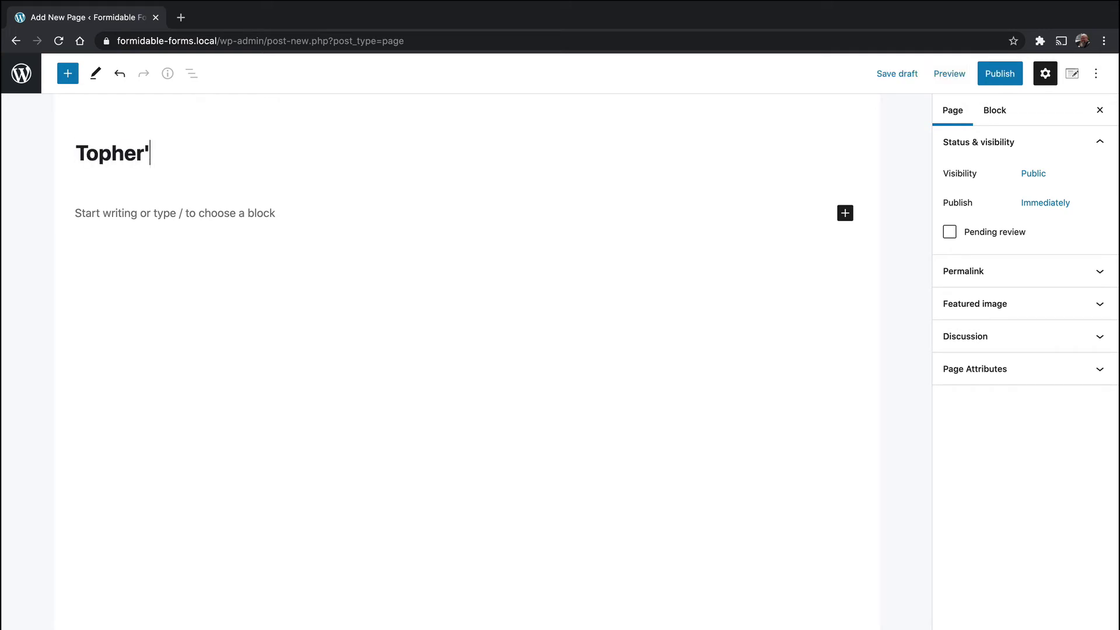
text(s Having A)
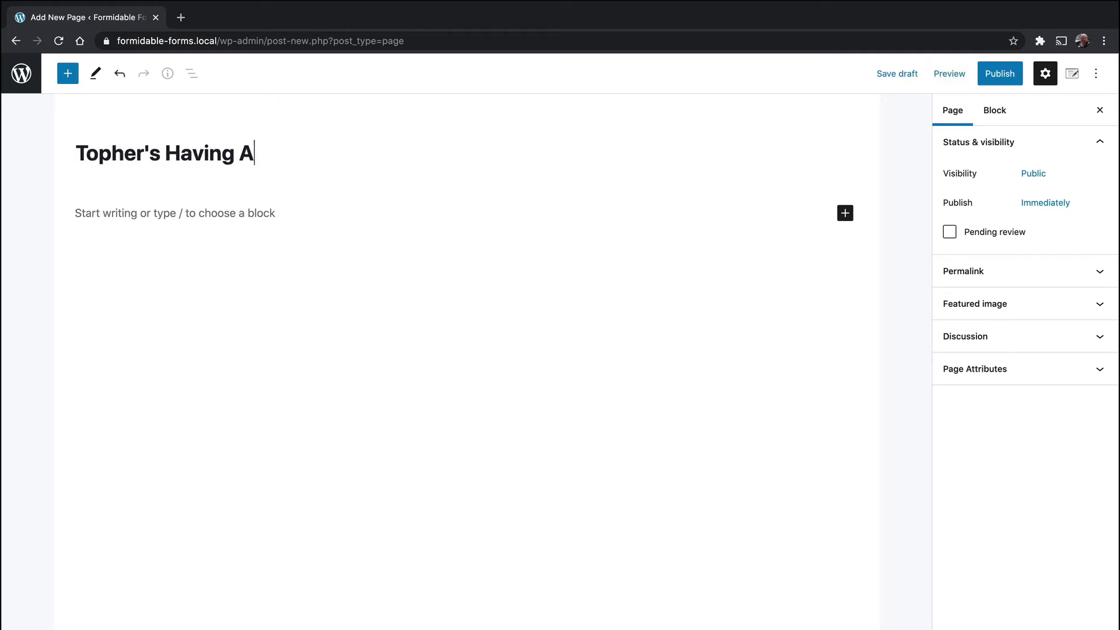
text( Party!)
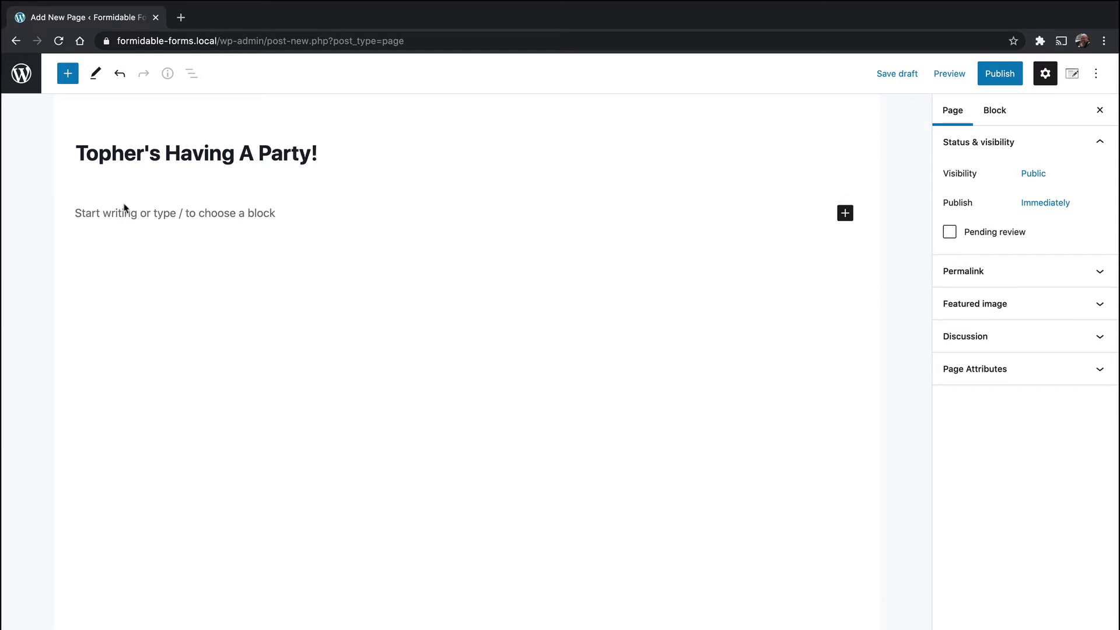
- Add the paragraph 'Please fill out the form below if you'd like to come! One guest per invitee.'
click(125, 205)
text(Please)
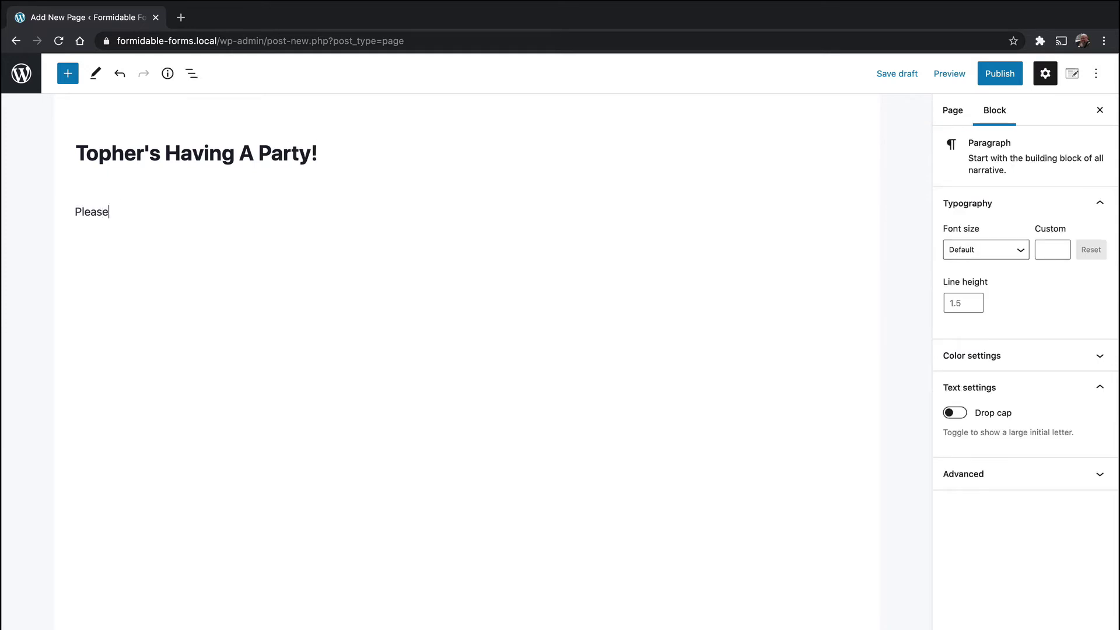
text( fill out the form b)
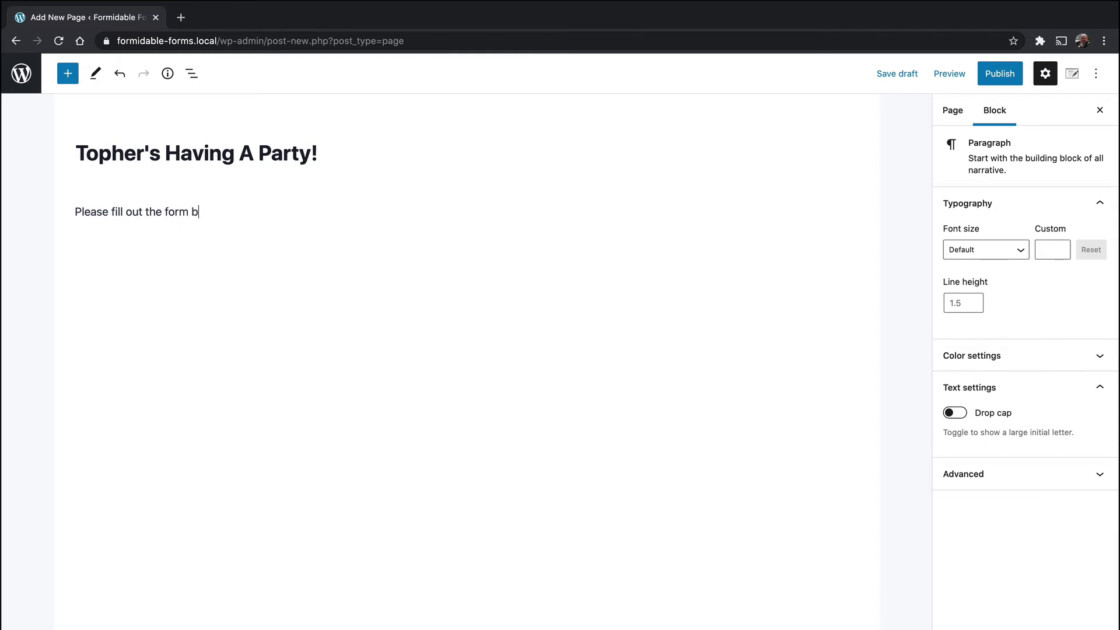
text(elow if you'd like to come)
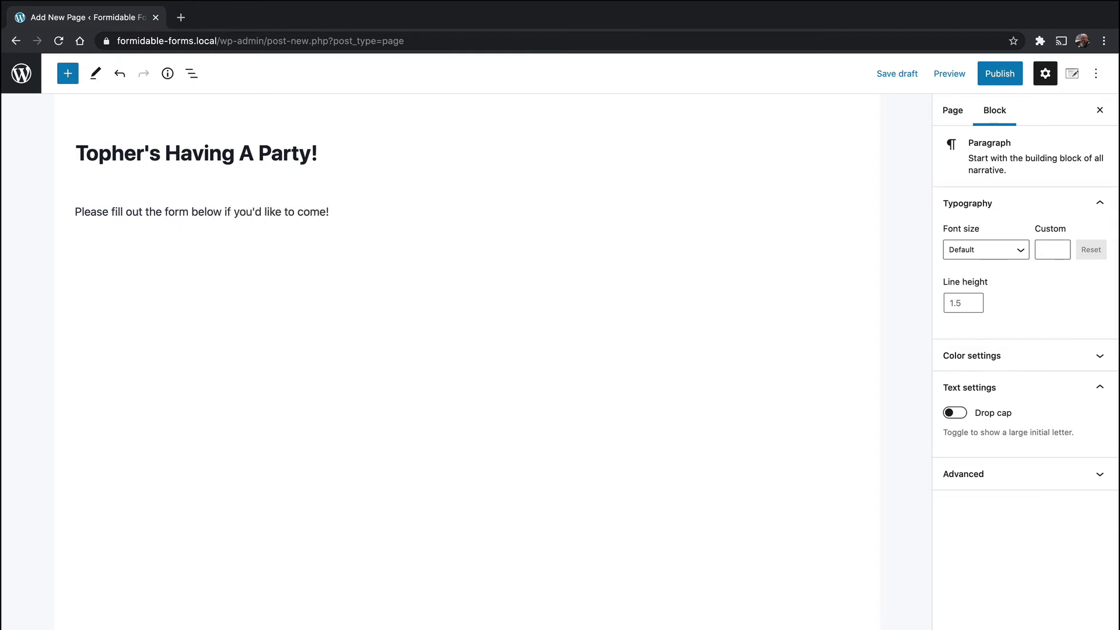
text(!  One guest per invitee.)
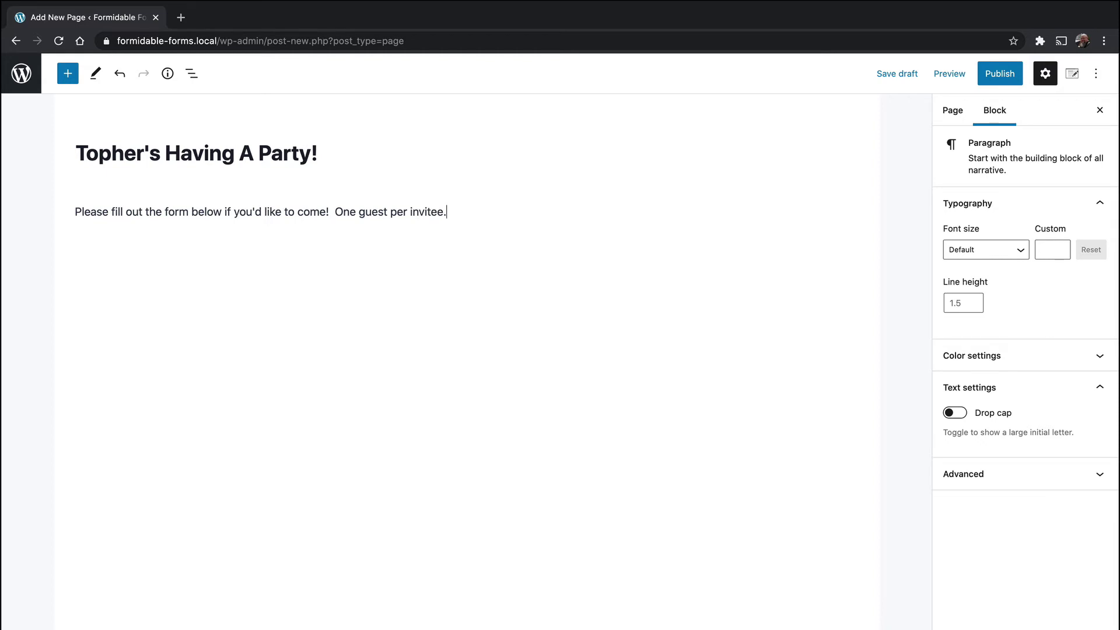
key(Return)
click(844, 250)
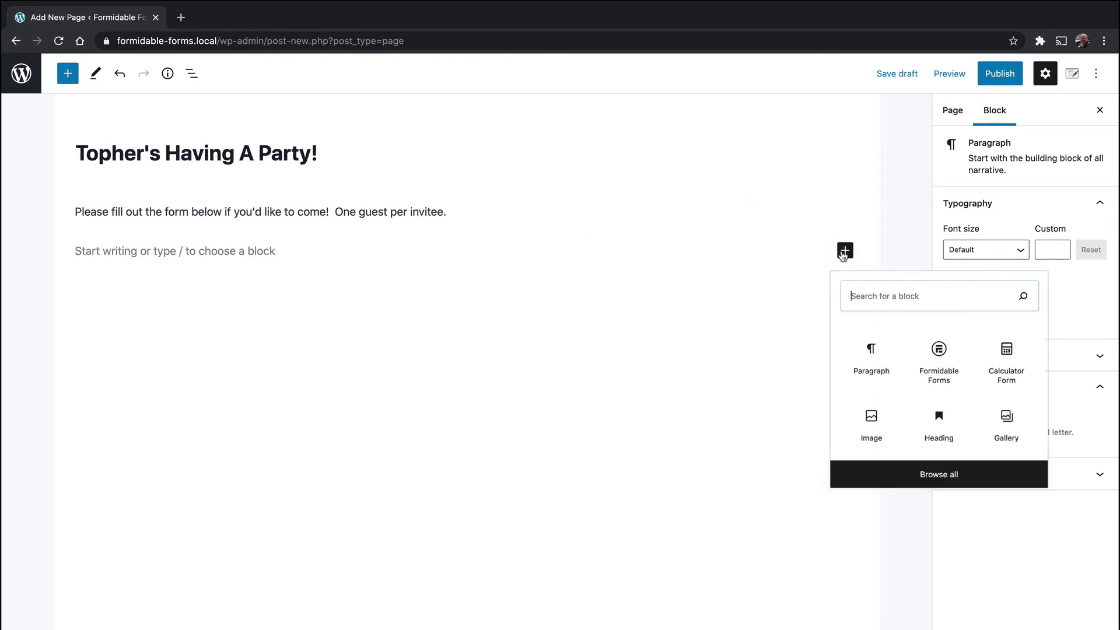
- Embed the Event Registration For Topher's Party form using a Formidable Forms block
click(944, 362)
click(526, 389)
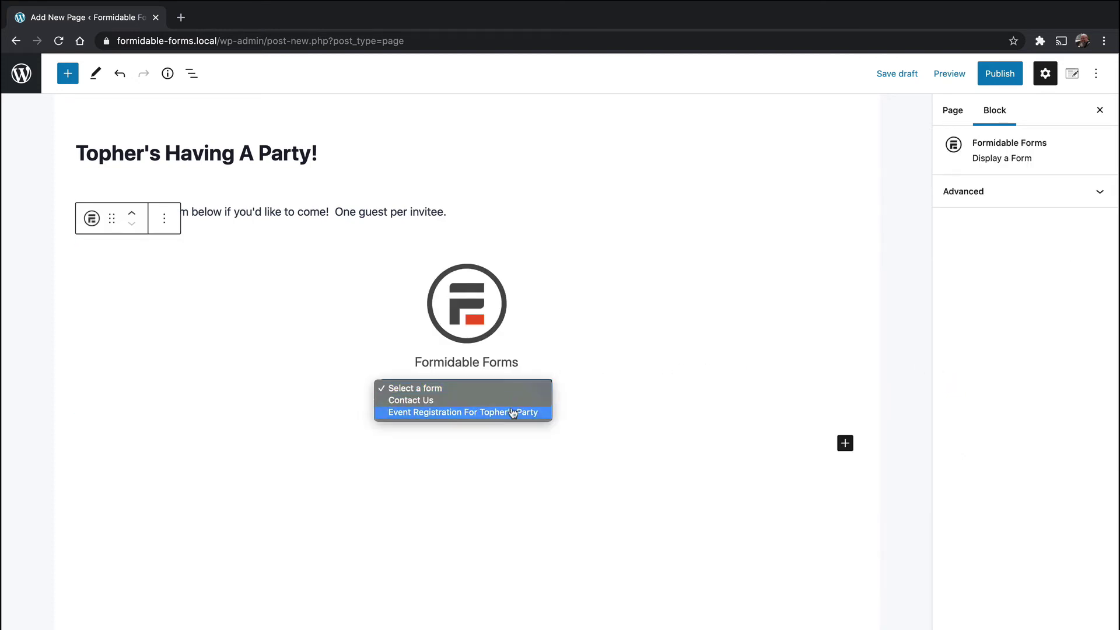
click(531, 412)
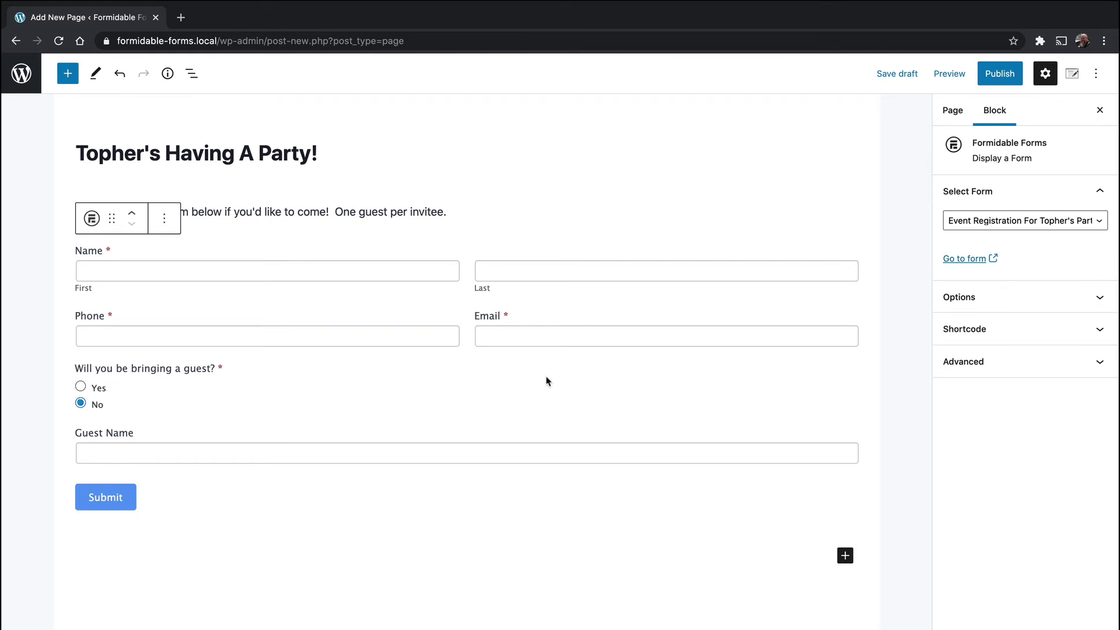
- Publish the page and view it live
click(1001, 74)
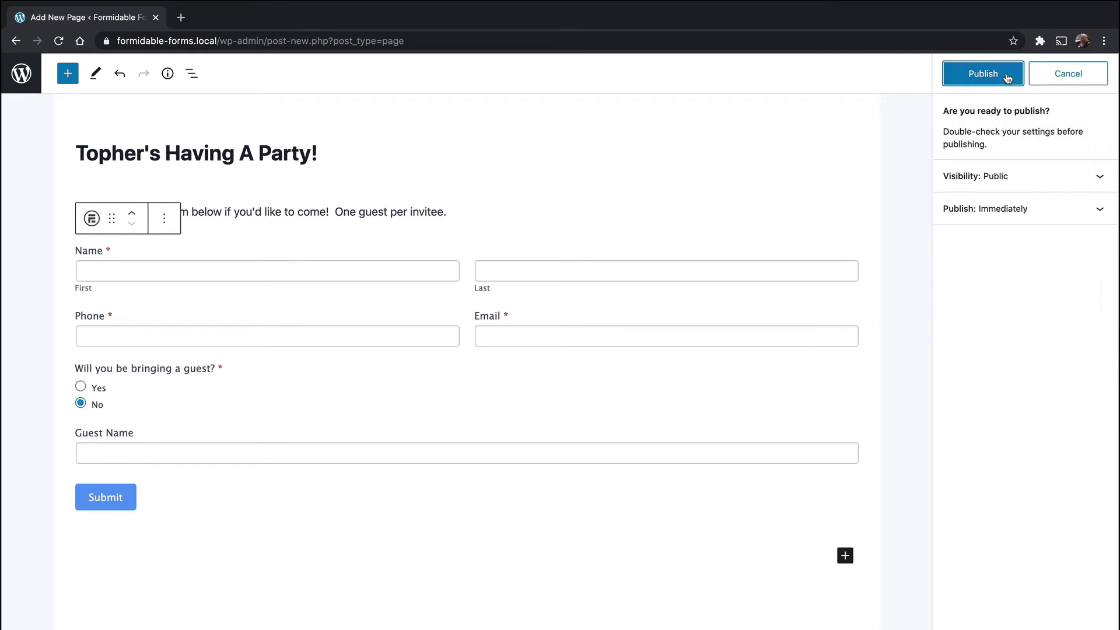
click(1007, 78)
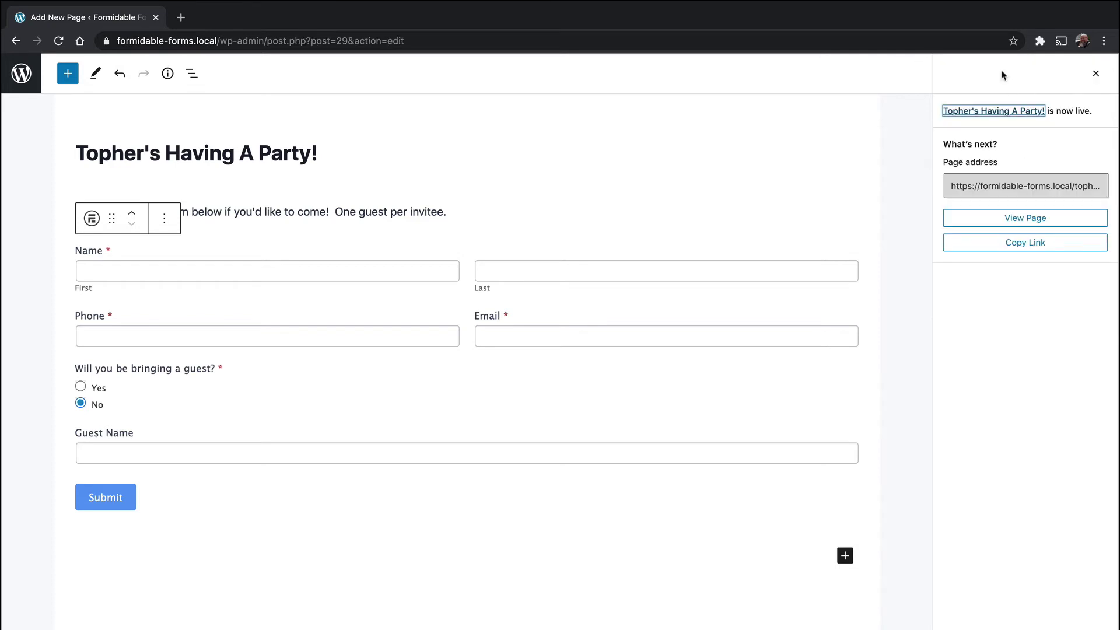
super+click(1045, 216)
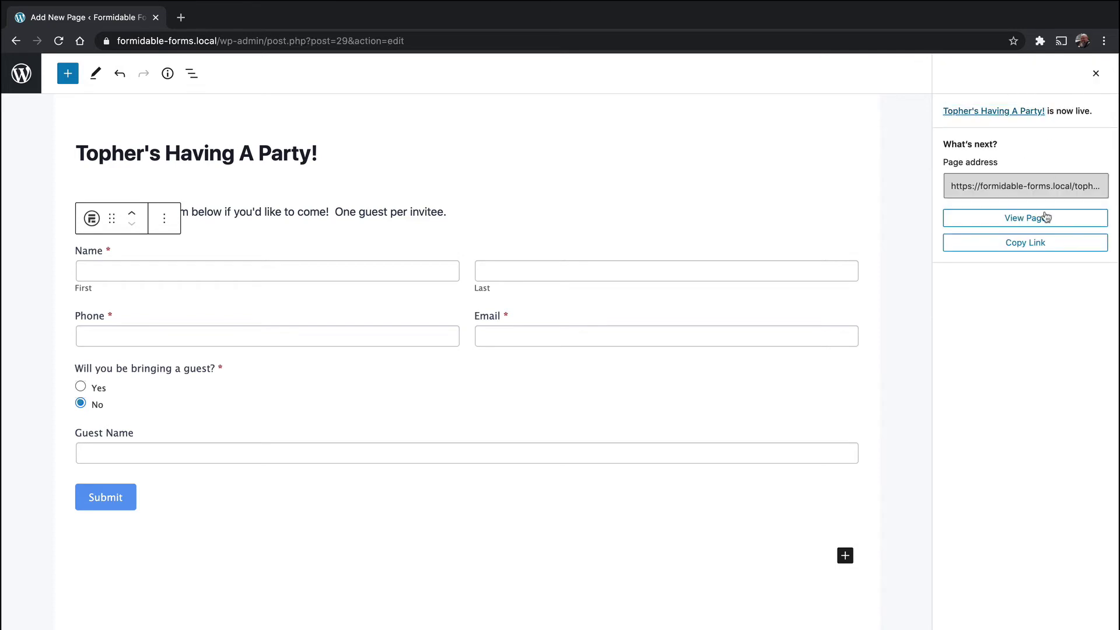
- On the live party page, enter a sample registrant's first and last name, saved phone number and e-mail
click(239, 23)
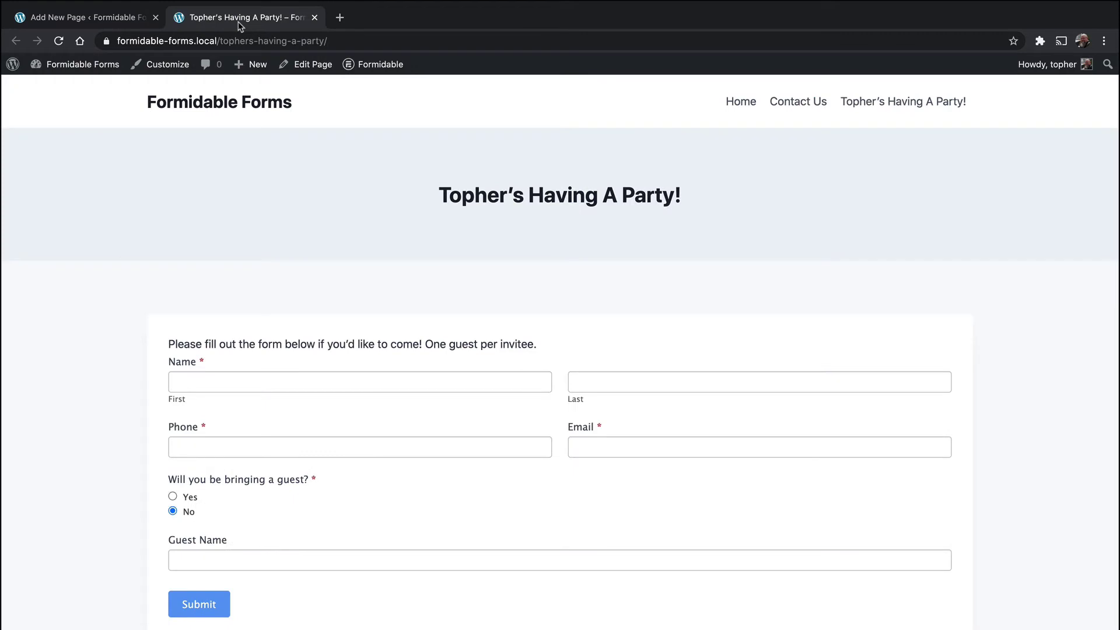
click(276, 384)
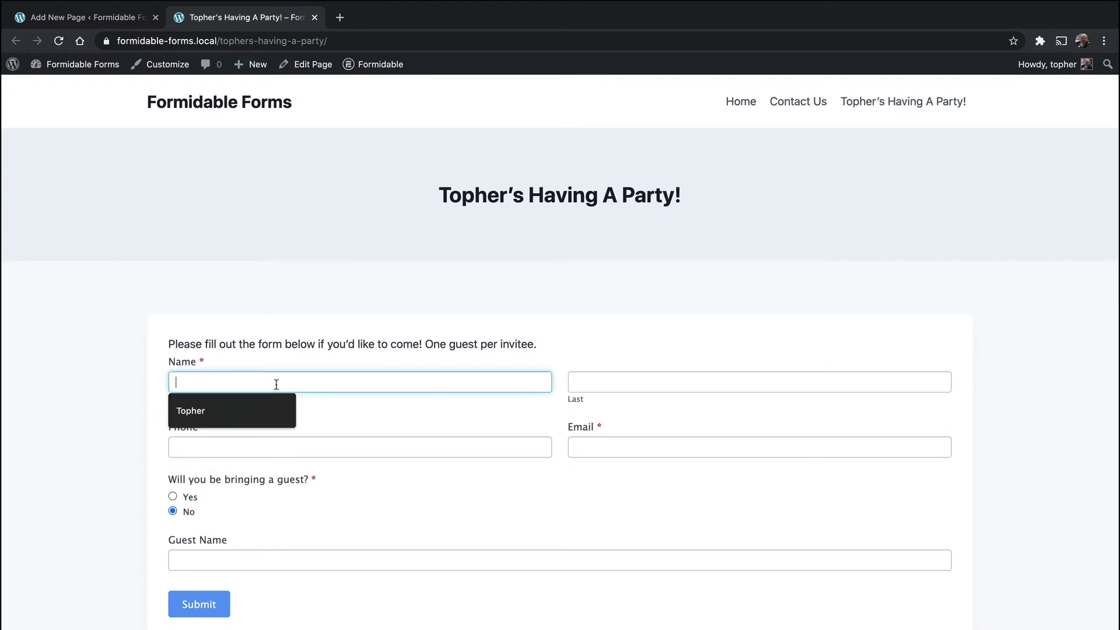
text(Bob)
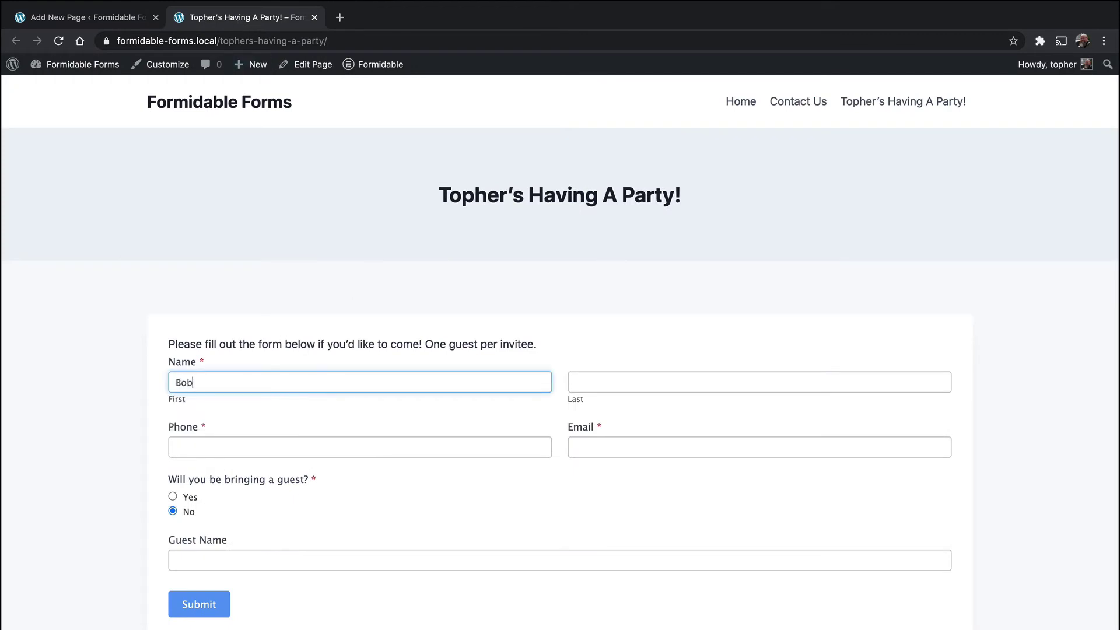
key(Tab)
text(mi)
text(Smit)
key(Tab)
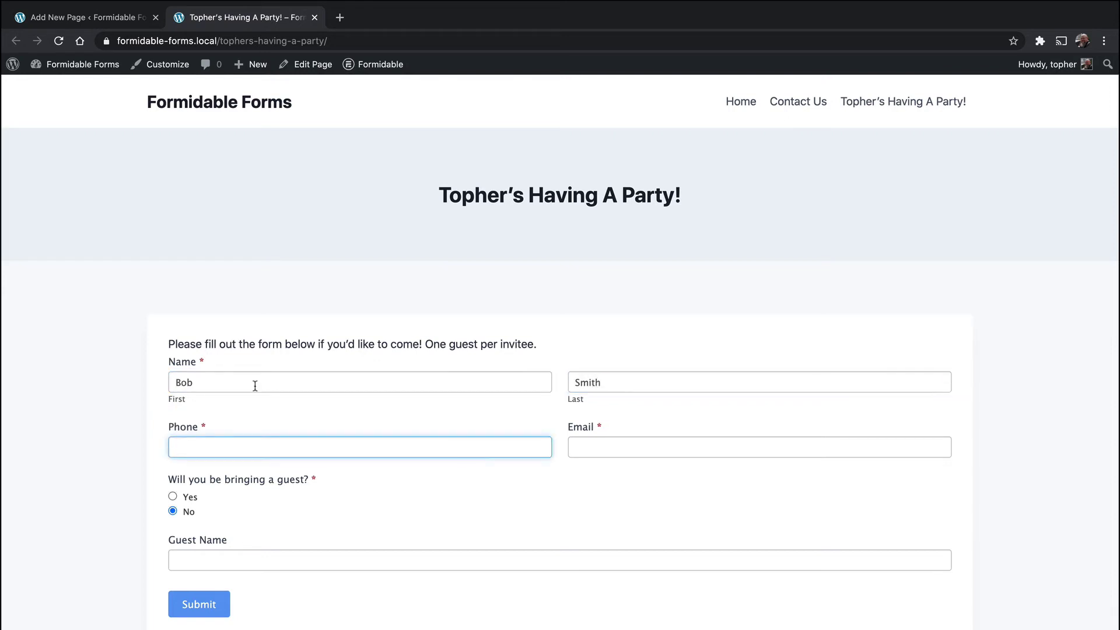
click(228, 449)
click(228, 473)
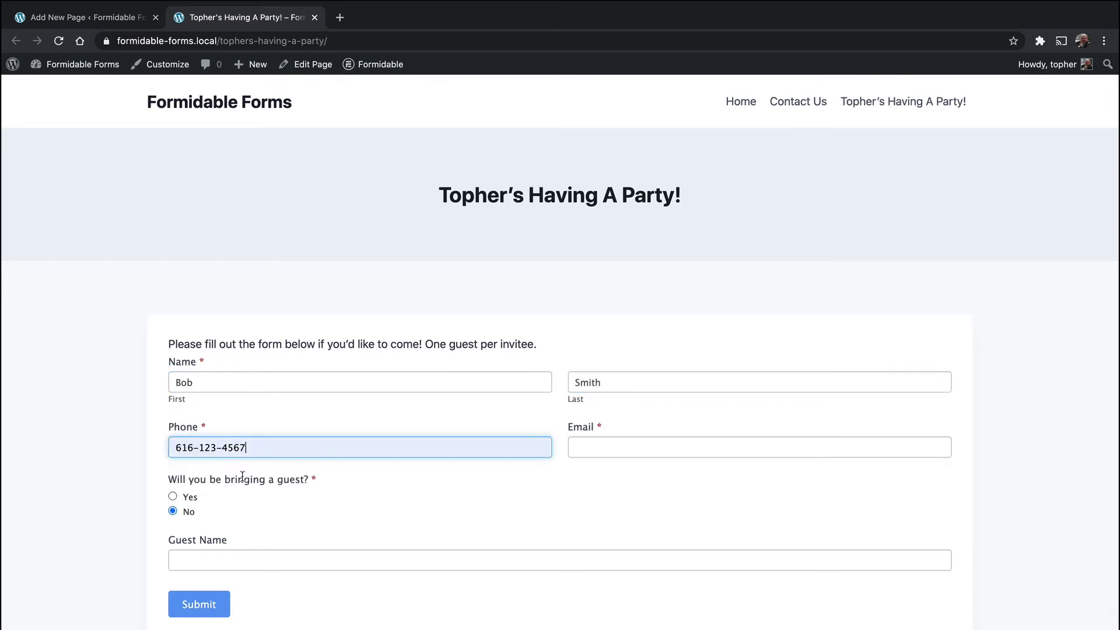
click(602, 446)
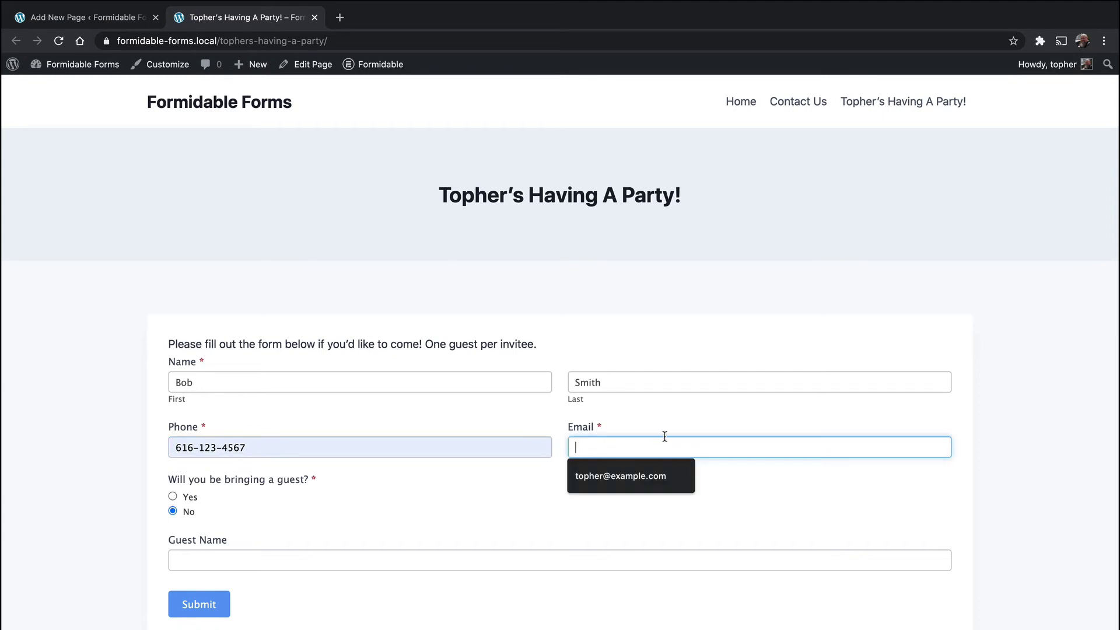
text(bob@ex)
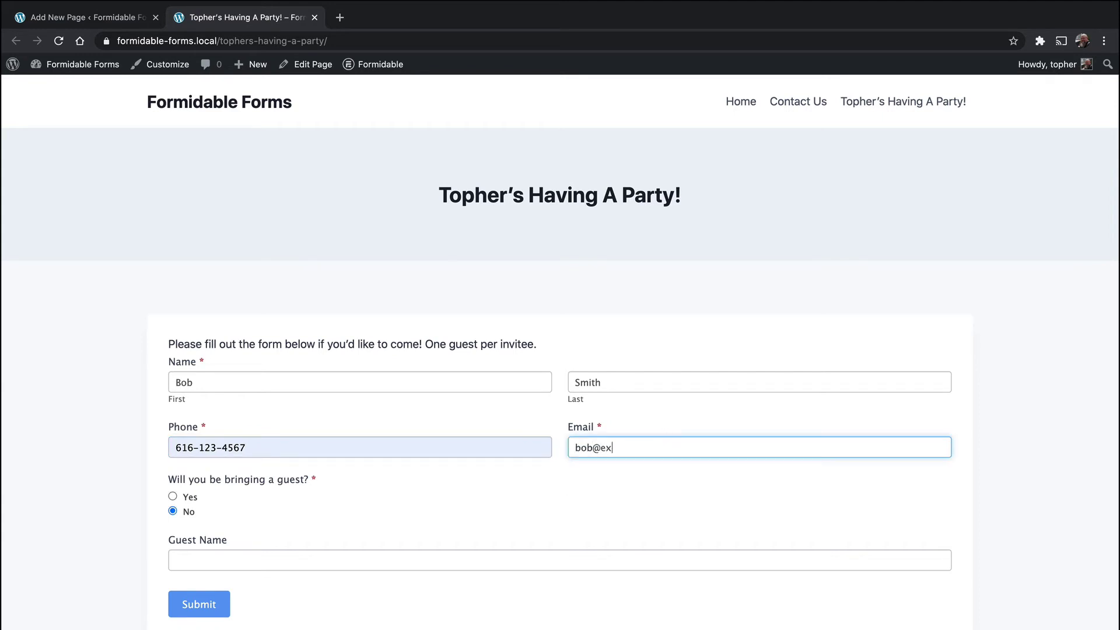
text(ample.com)
- Answer Yes to bringing a guest, enter the guest's first name, and submit the registration
click(189, 497)
click(318, 564)
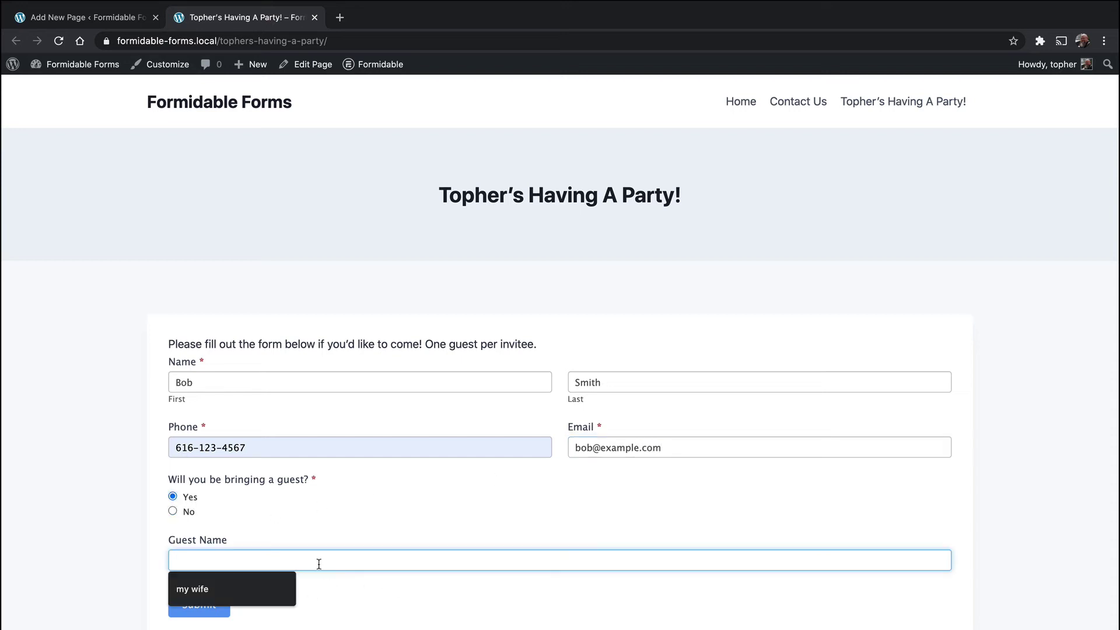
click(273, 588)
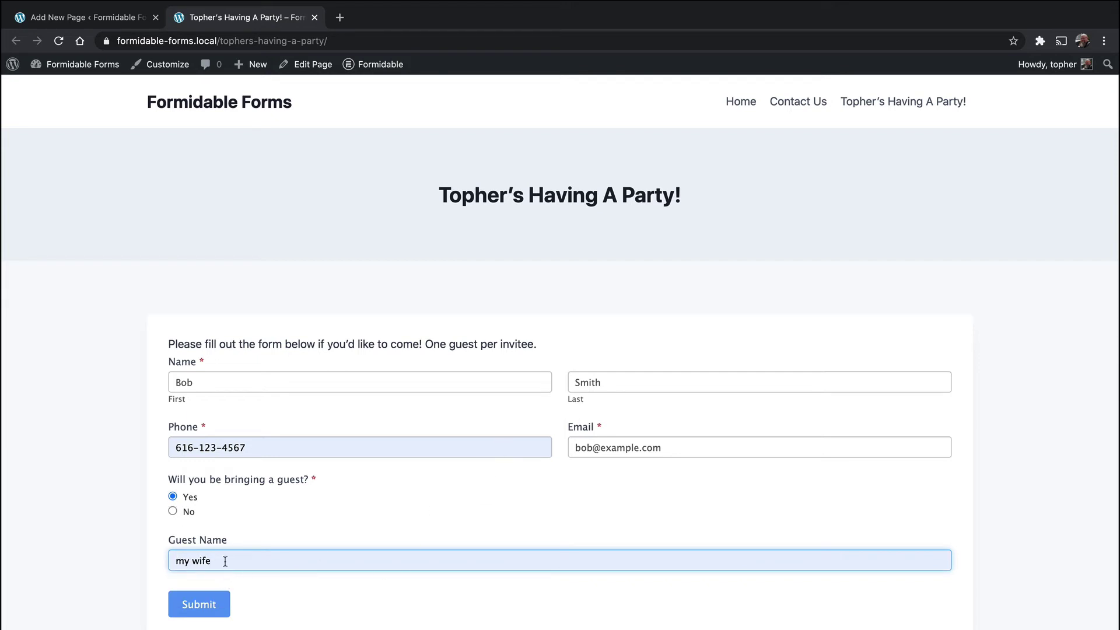
drag(226, 561, 152, 566)
text(Judy)
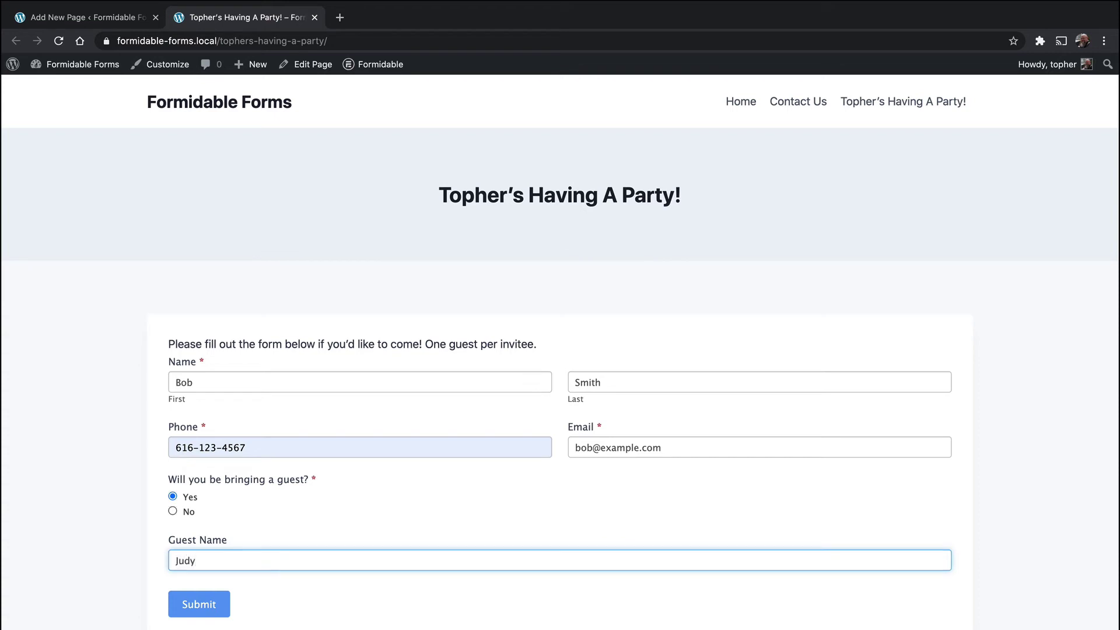
click(223, 603)
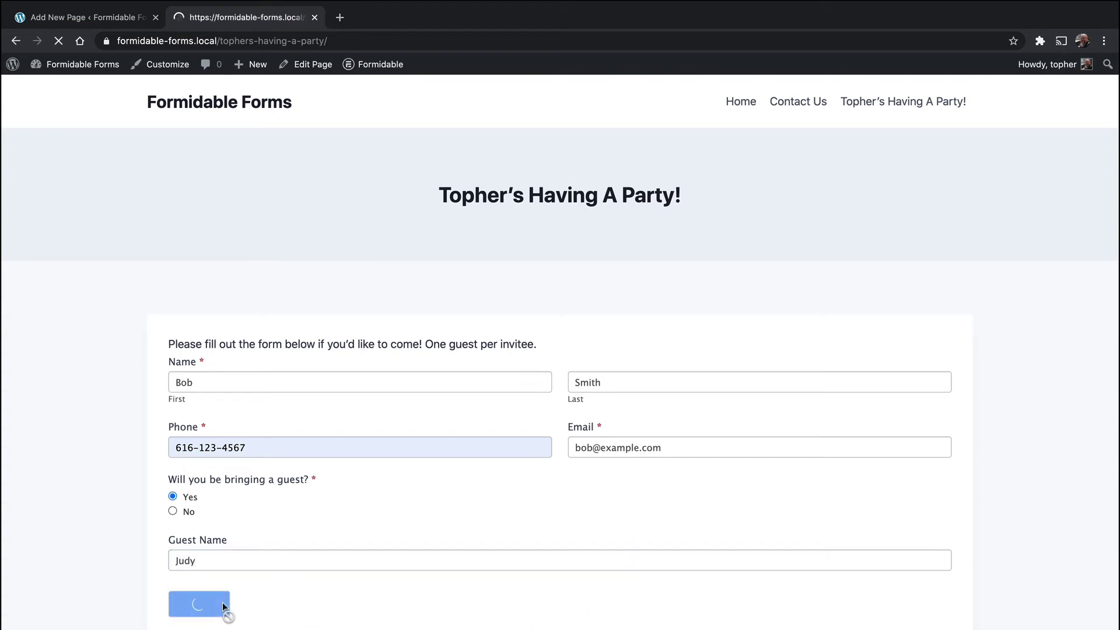
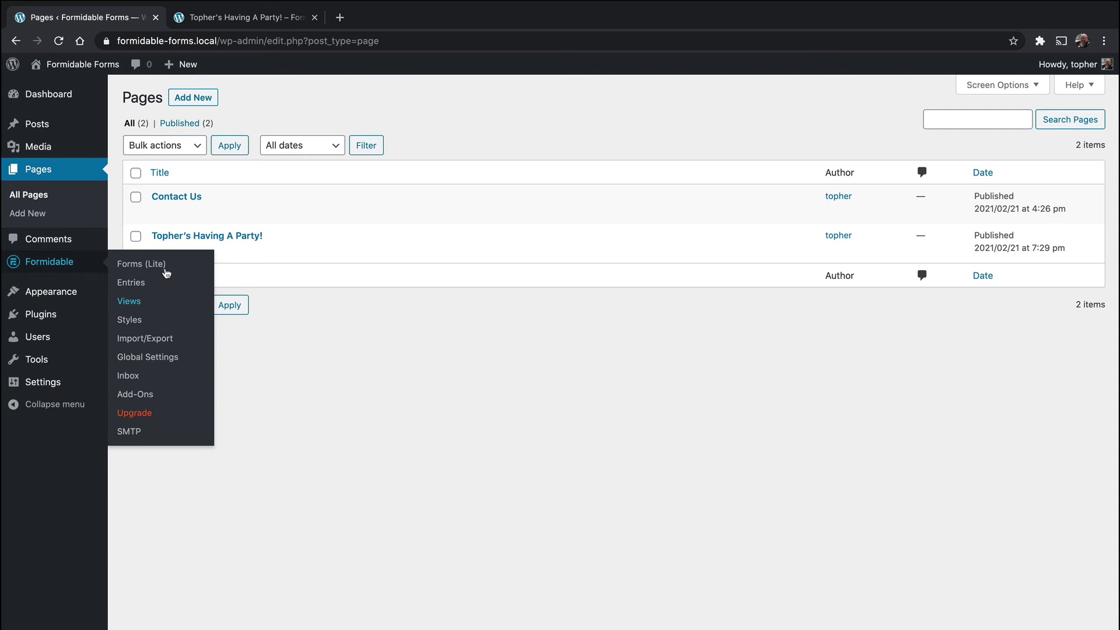
- Save a guest-invitation Form Description on the event registration form and copy its title/description shortcode
click(164, 263)
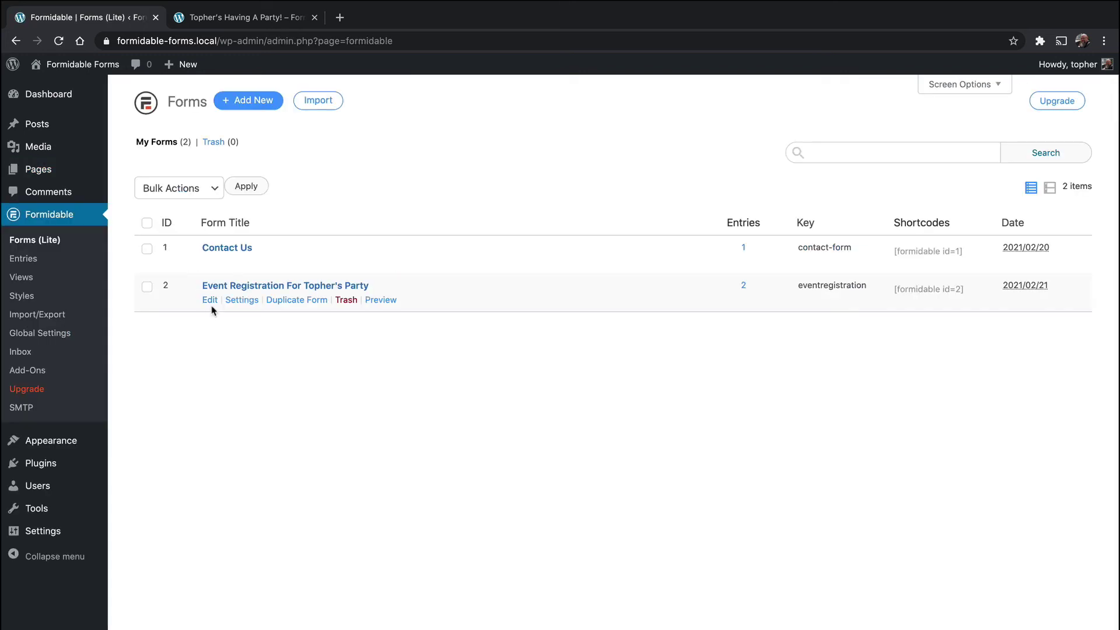
click(242, 300)
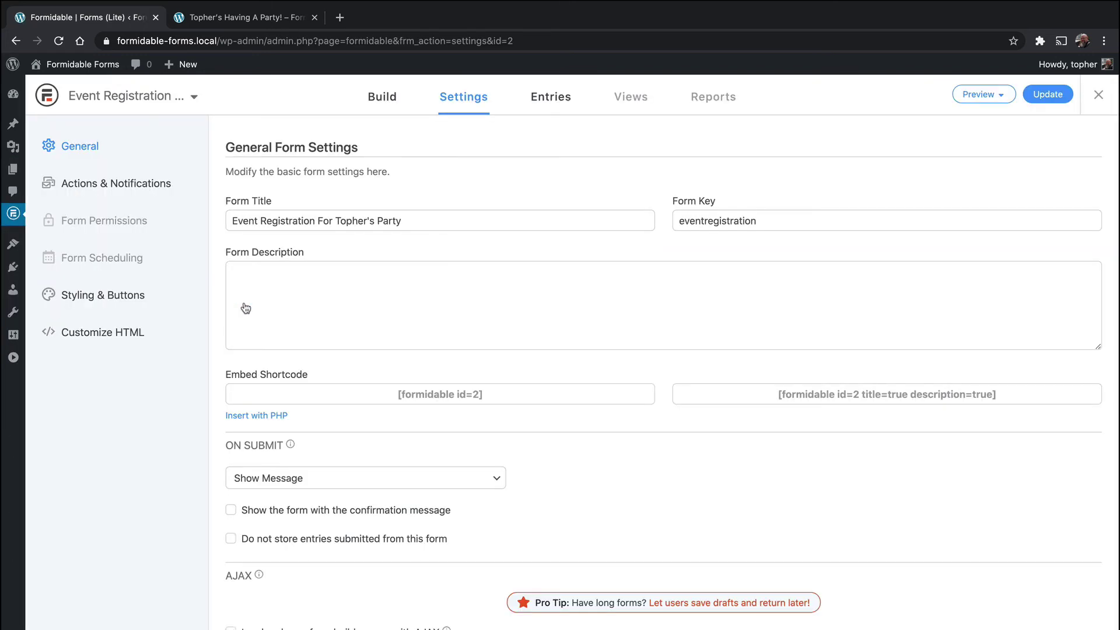
click(326, 293)
text(Please fill out the form below if you’d like to come! One guest per invitee.)
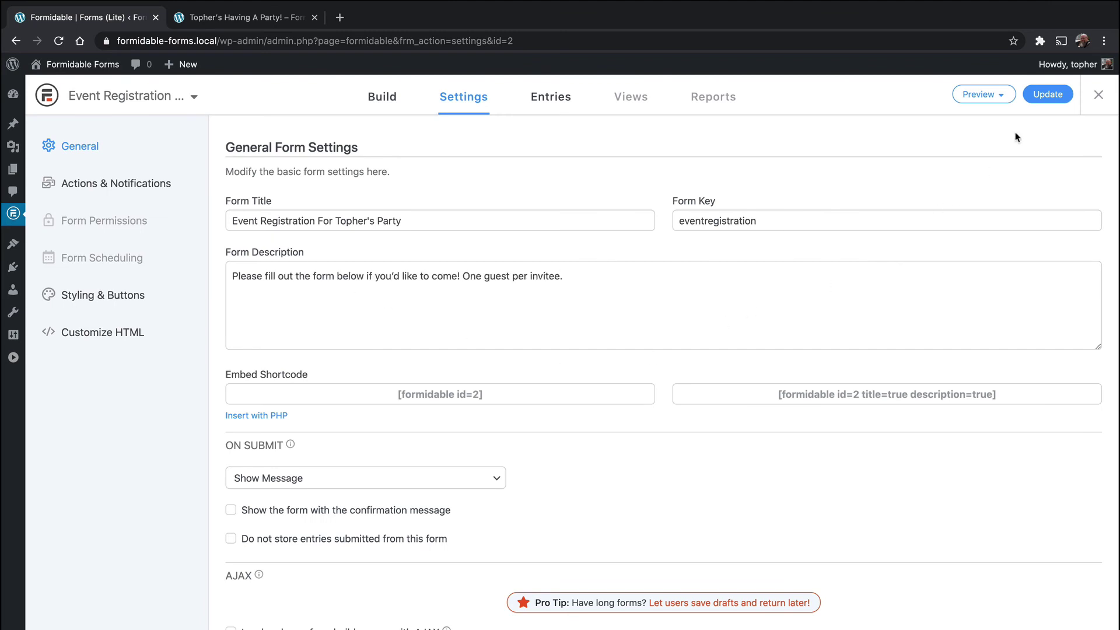
click(1044, 95)
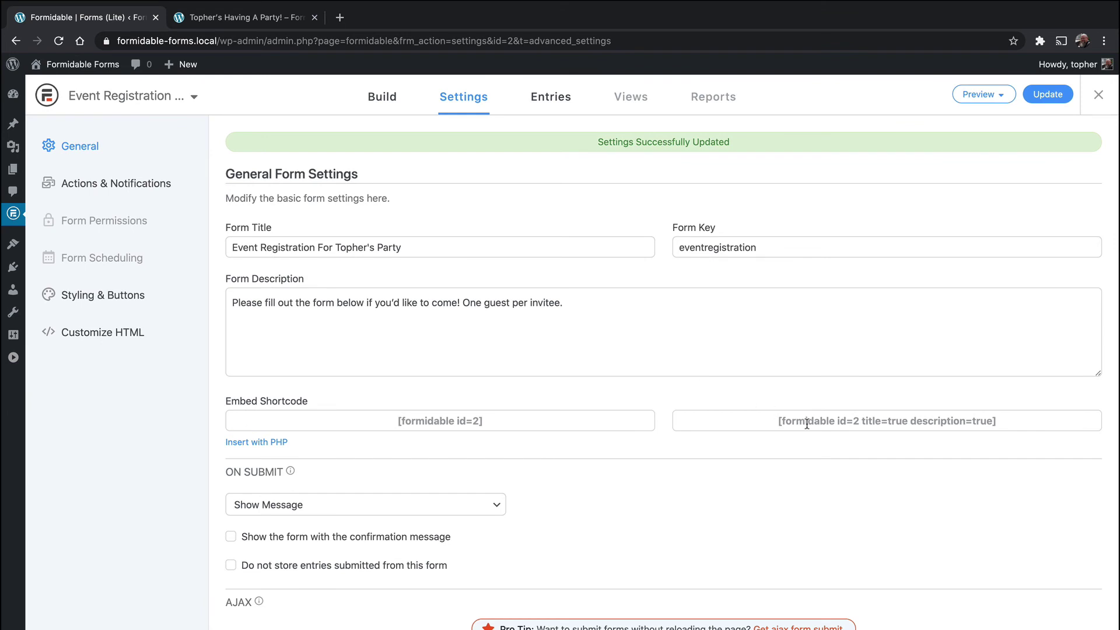
click(772, 421)
key(super+c)
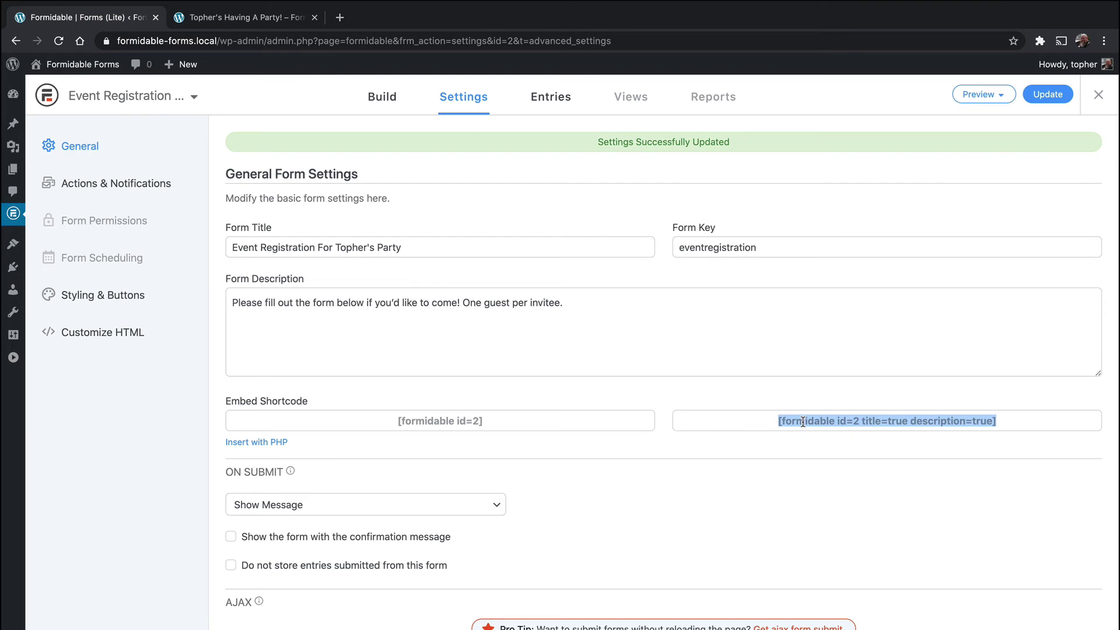
click(245, 20)
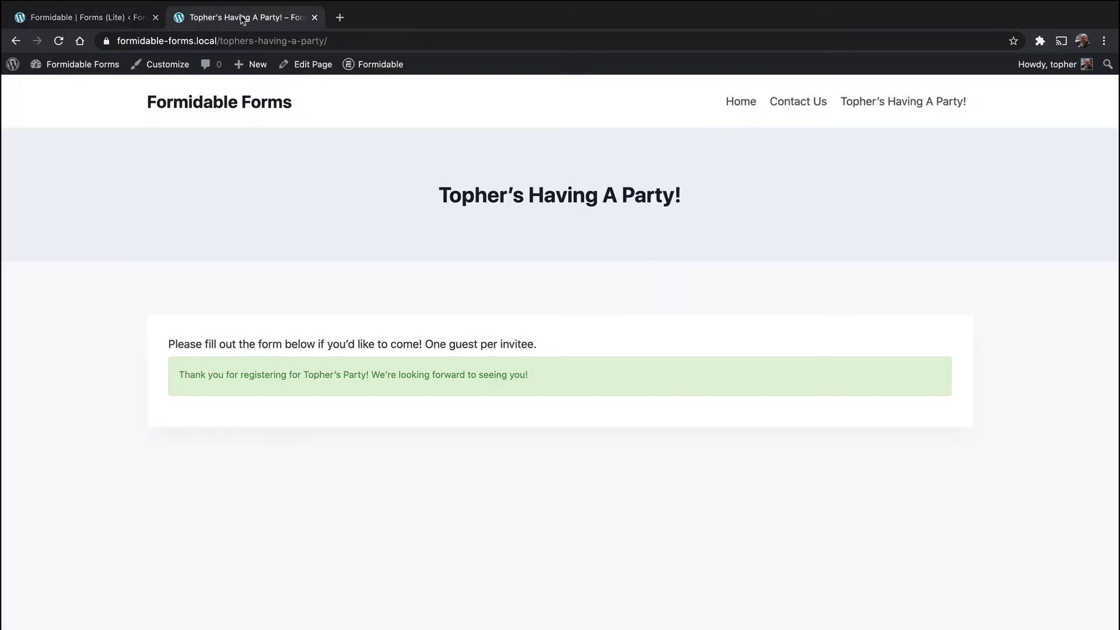
- Edit the party page and remove the embedded Formidable form block
super+click(310, 65)
click(397, 17)
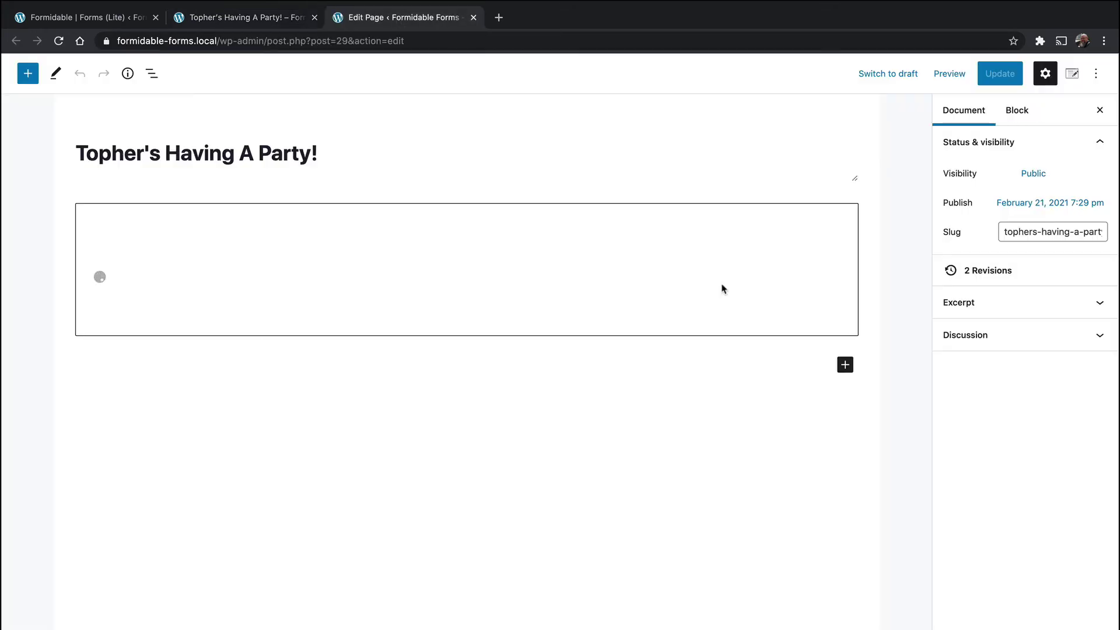
click(482, 374)
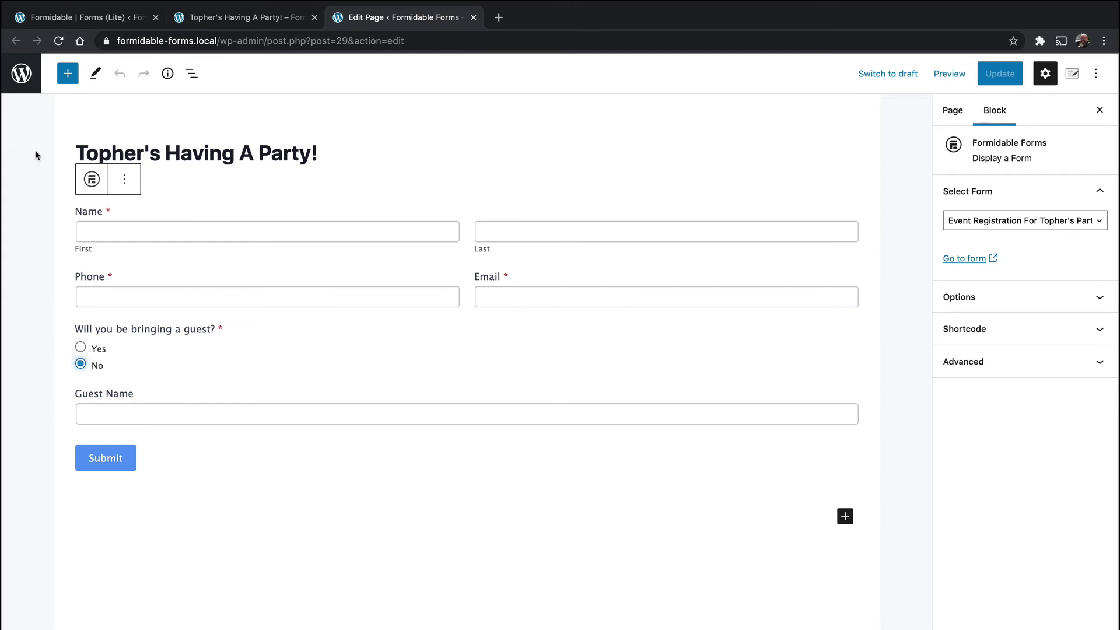
click(120, 181)
click(164, 471)
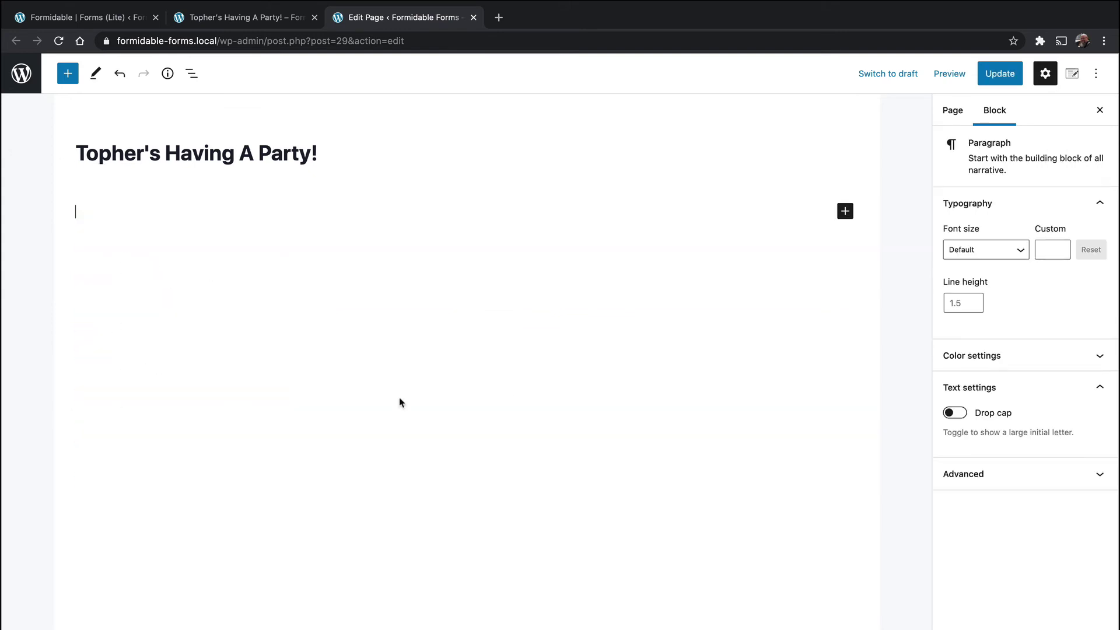
- Add a Shortcode block with [formidable id=2 title=false description=true] and update the page
click(845, 211)
text(short)
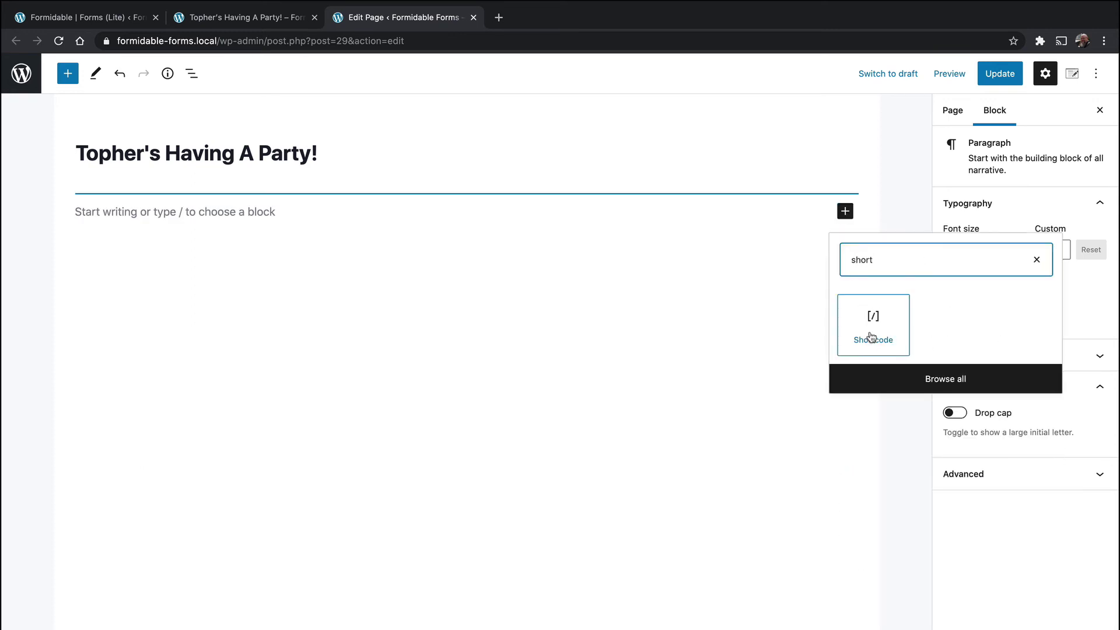
click(870, 334)
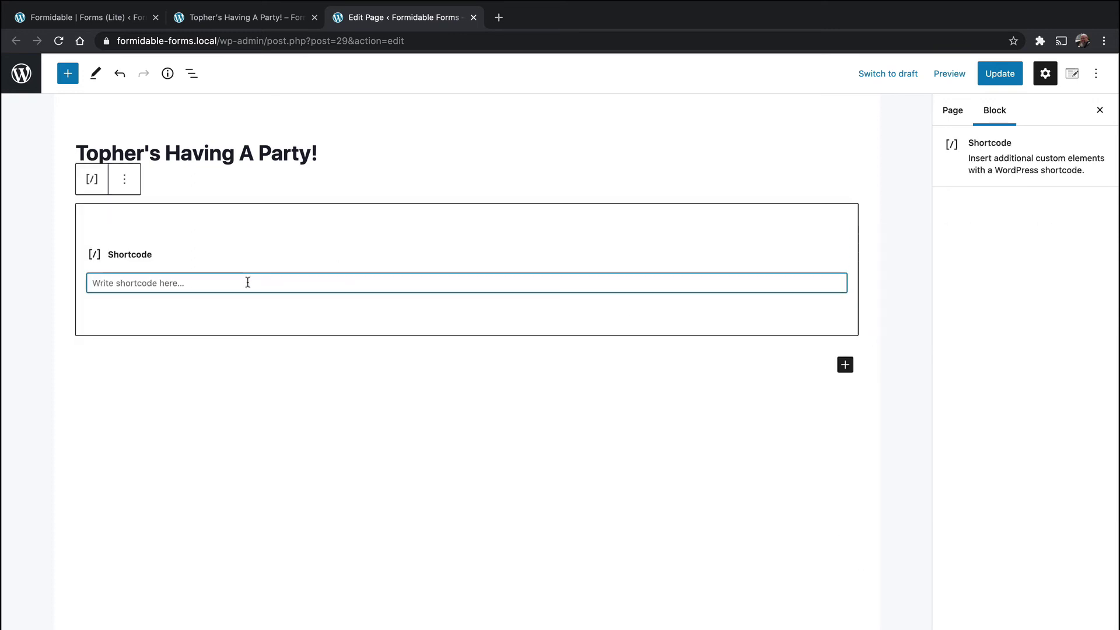
key(super+v)
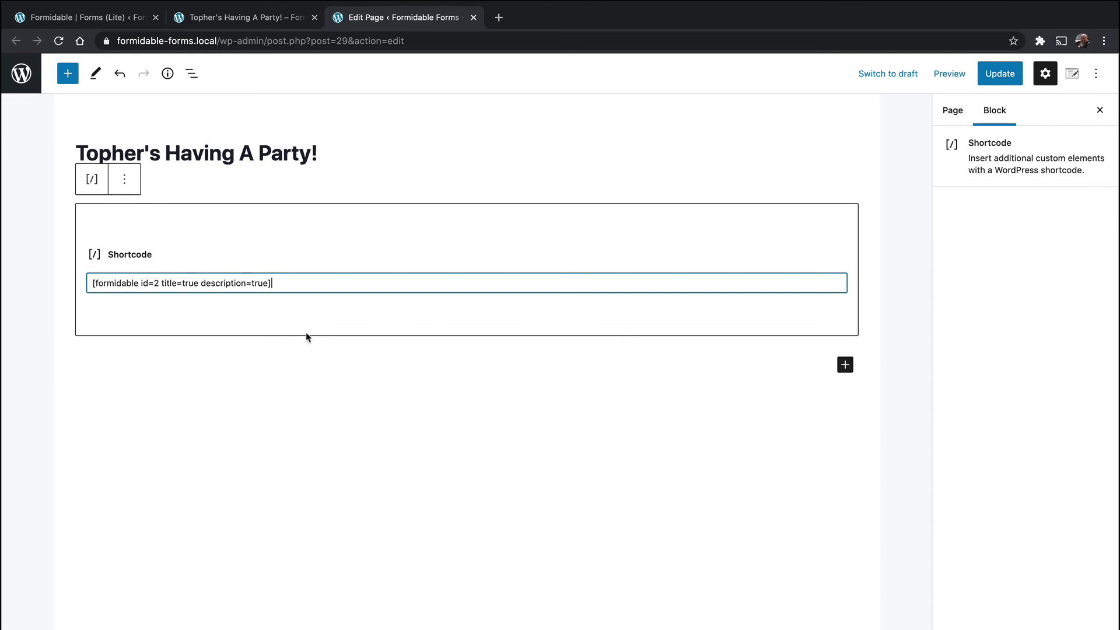
double_click(192, 284)
text(fal)
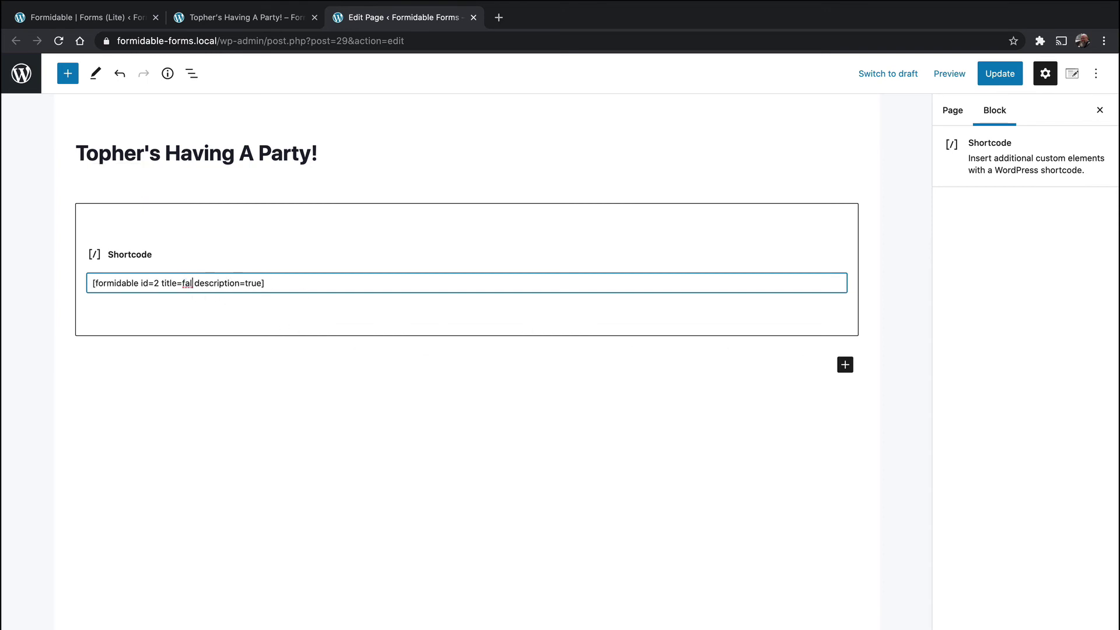
text(e)
key(BackSpace)
text(se)
click(901, 170)
click(999, 80)
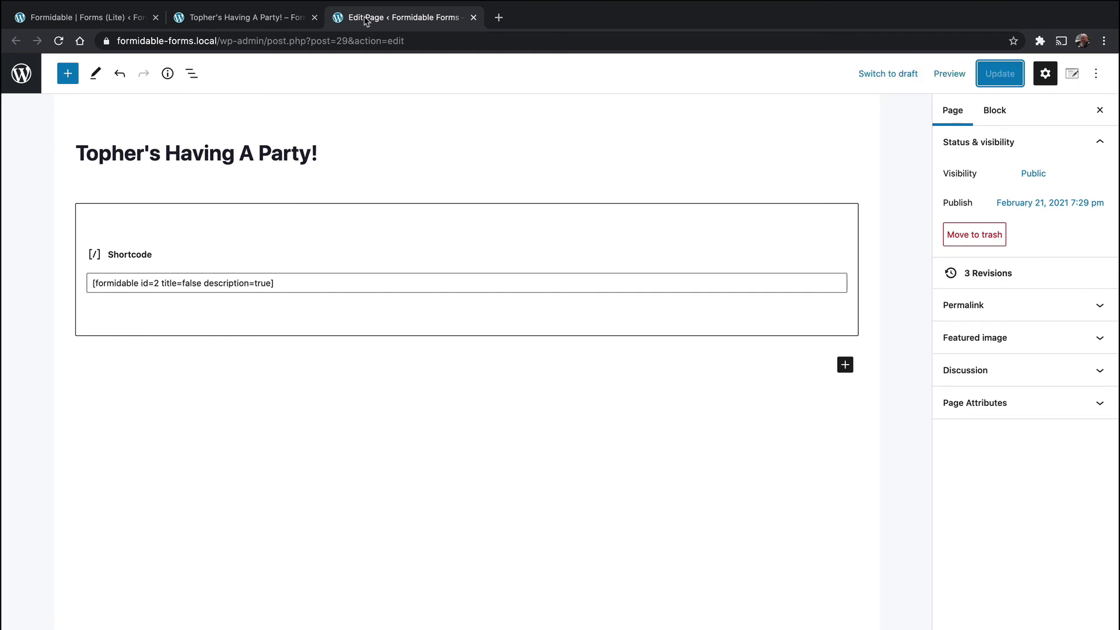
- Reload the live party page and check the form's intro description
click(252, 20)
click(360, 41)
key(Return)
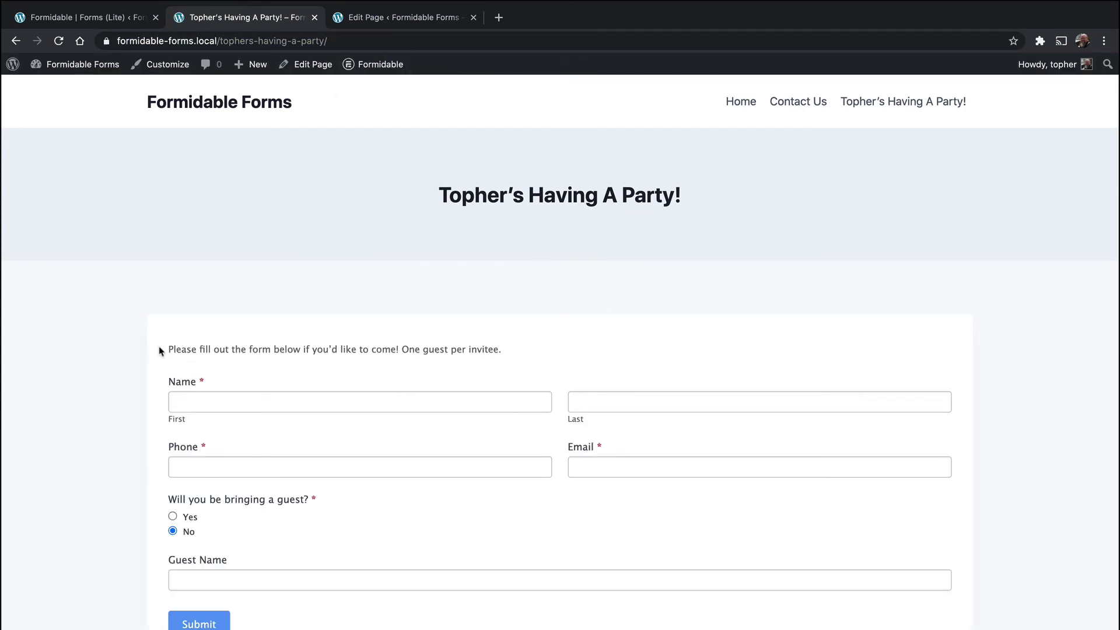
drag(161, 351, 524, 353)
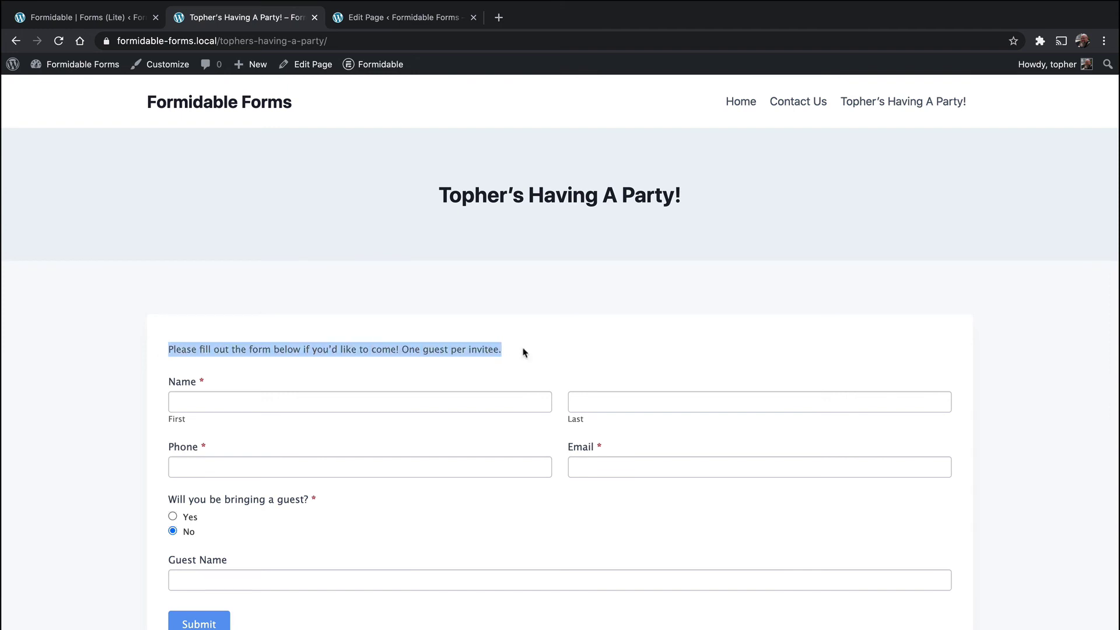
- Fill first name, last name, phone and email from saved autofill entries
click(251, 402)
click(242, 429)
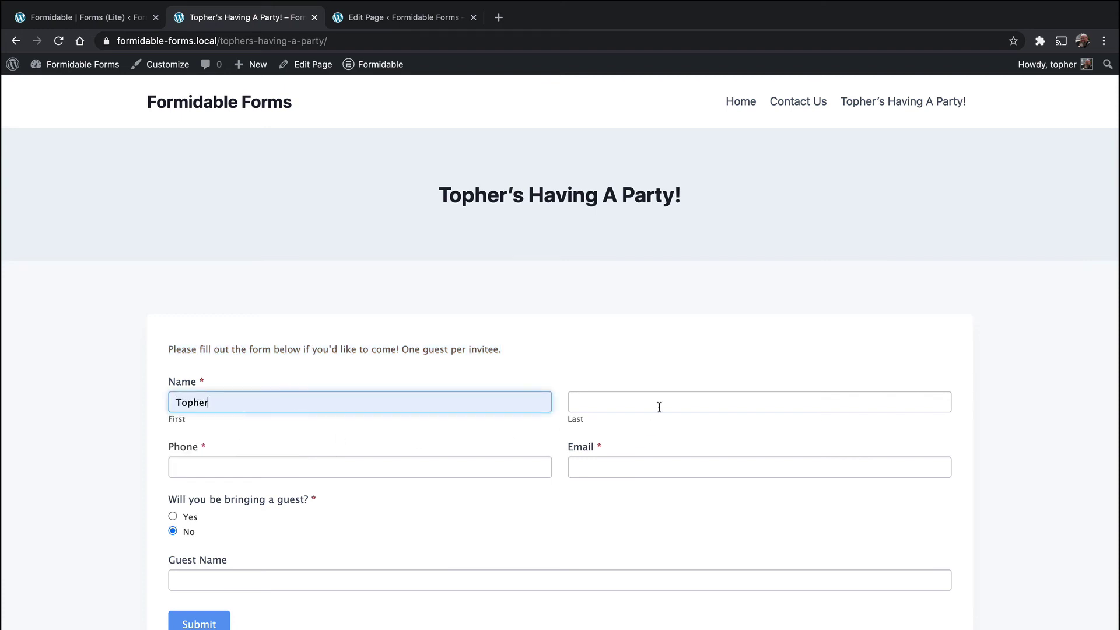
click(658, 404)
click(633, 433)
click(380, 465)
click(251, 493)
click(647, 460)
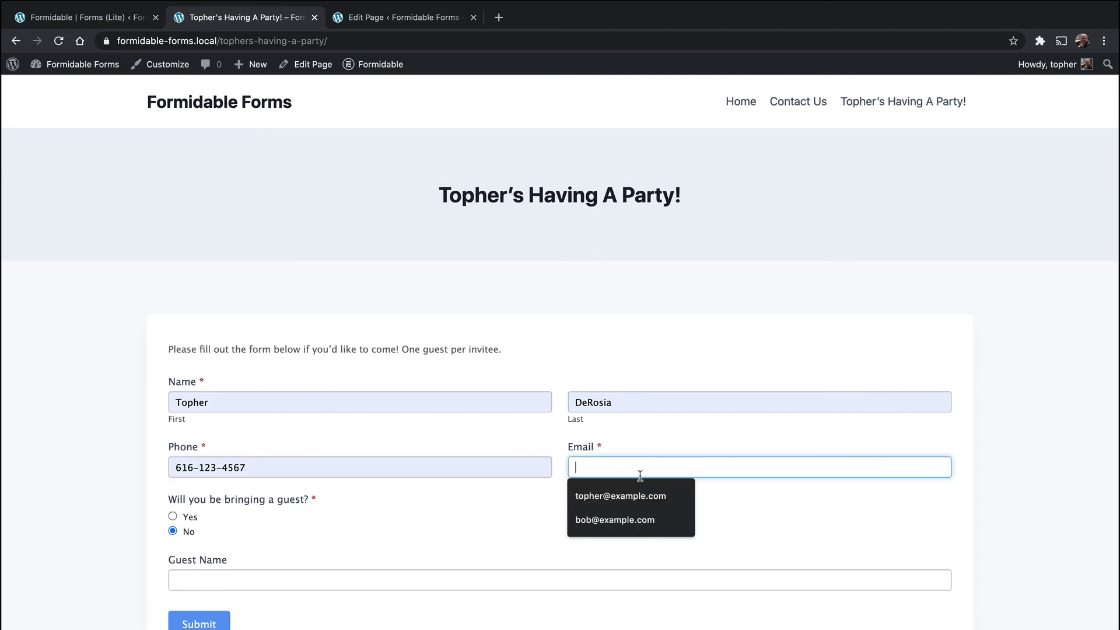
click(628, 503)
- Submit the registration with the guest answer left at No
click(188, 531)
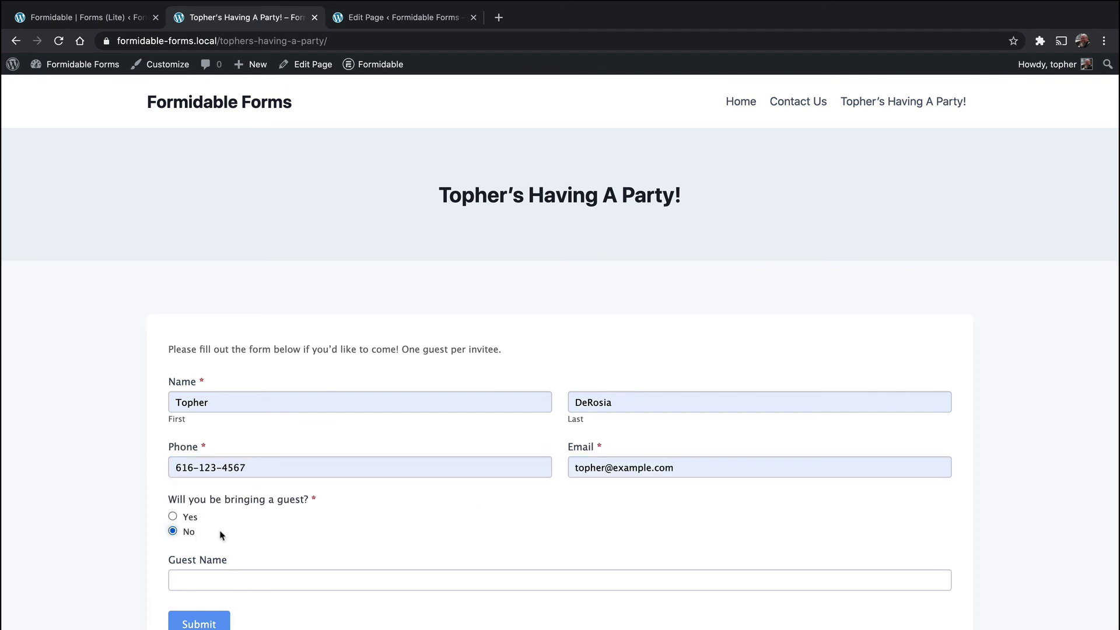
click(209, 624)
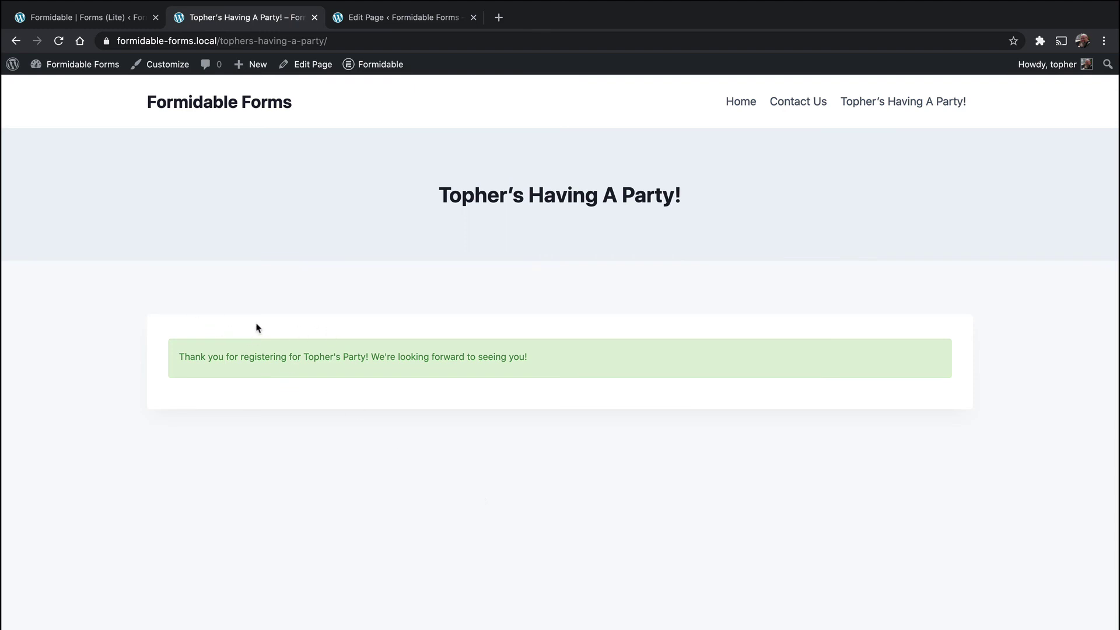
click(93, 22)
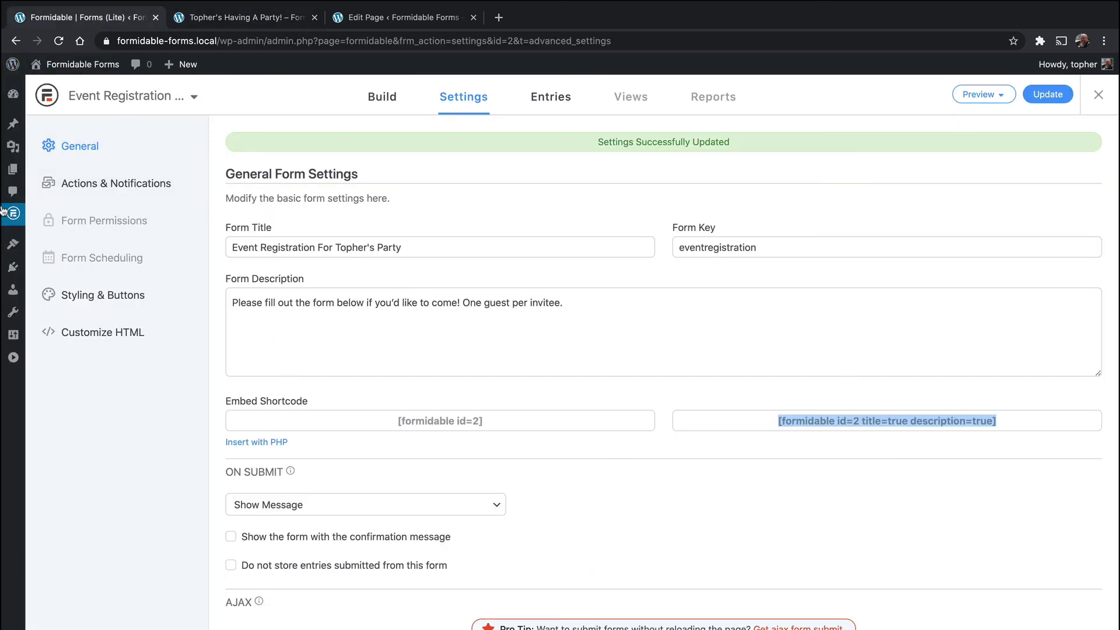
- Go to Formidable Entries and filter the list to the Event Registration form
mouse_move(14, 213)
click(50, 256)
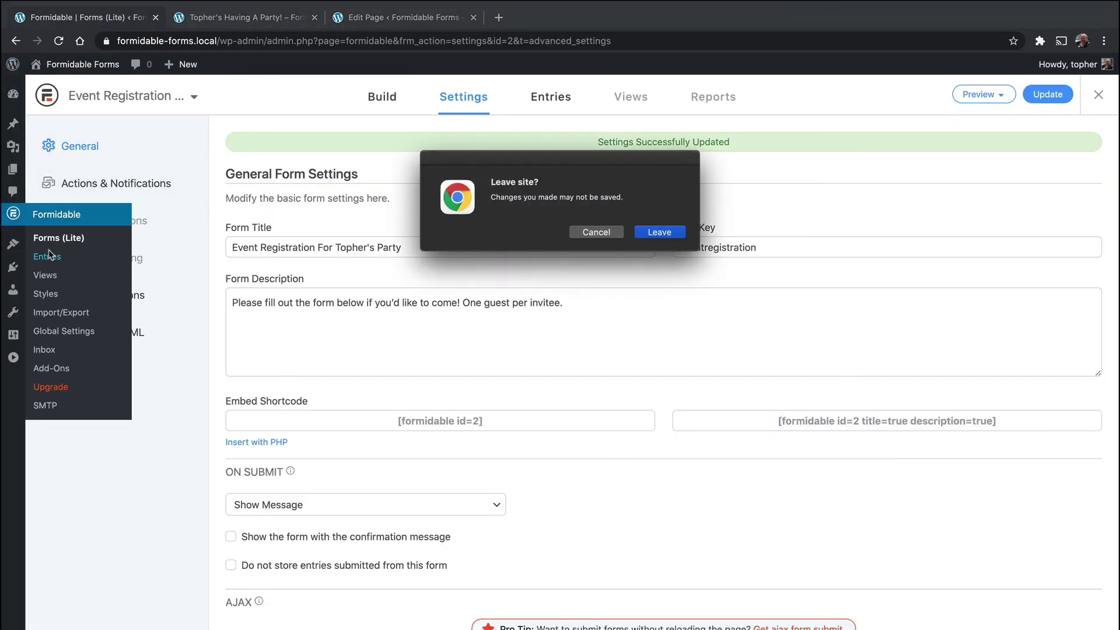
click(661, 232)
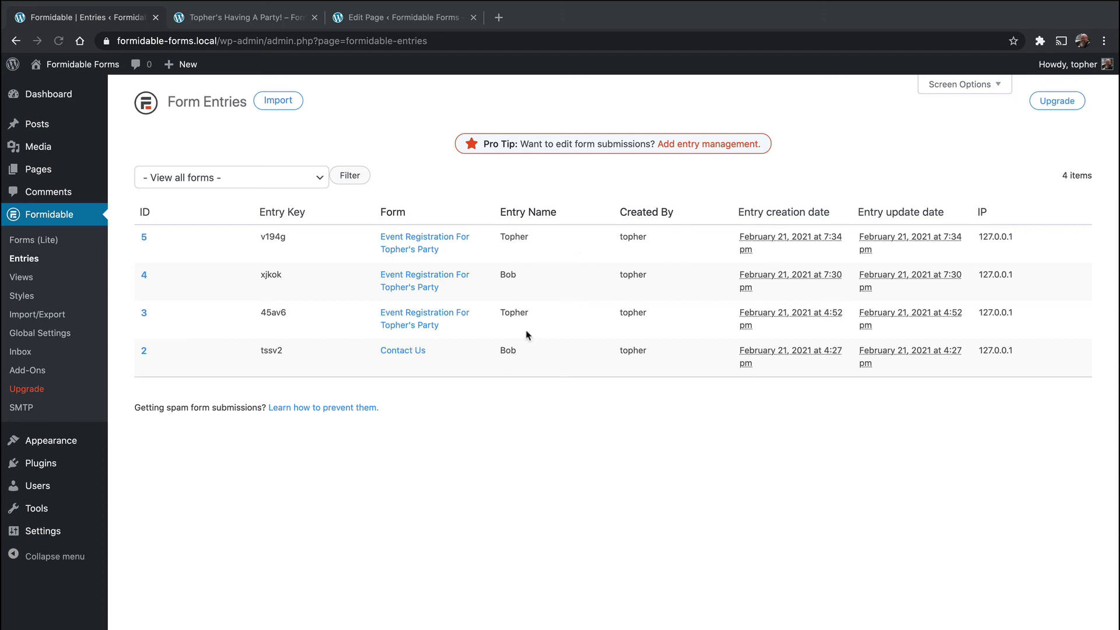
click(232, 181)
click(232, 181)
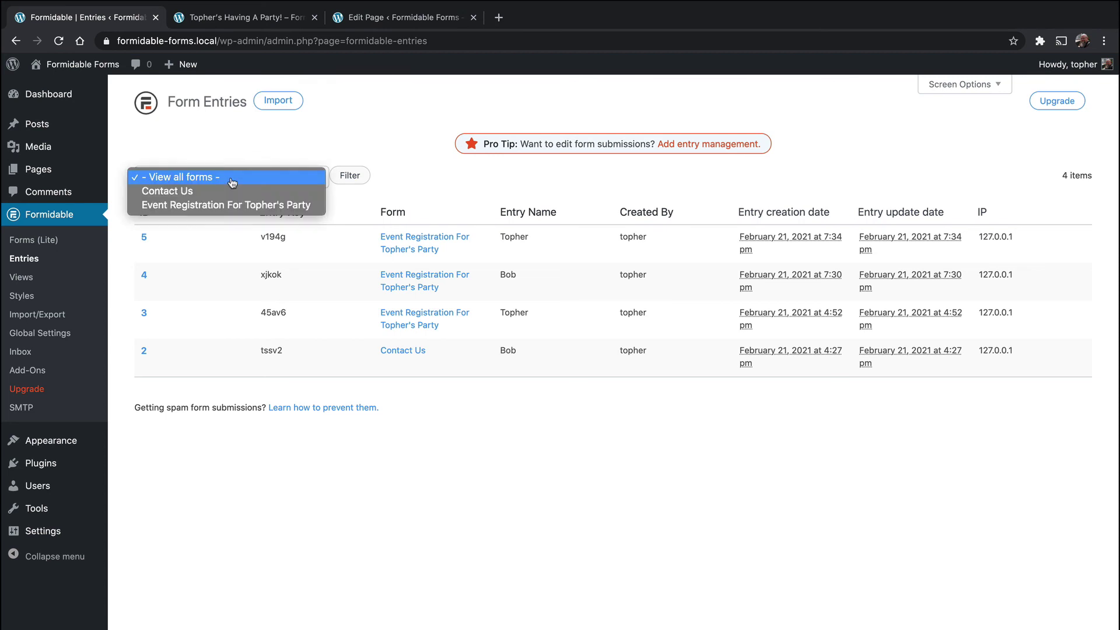
click(226, 205)
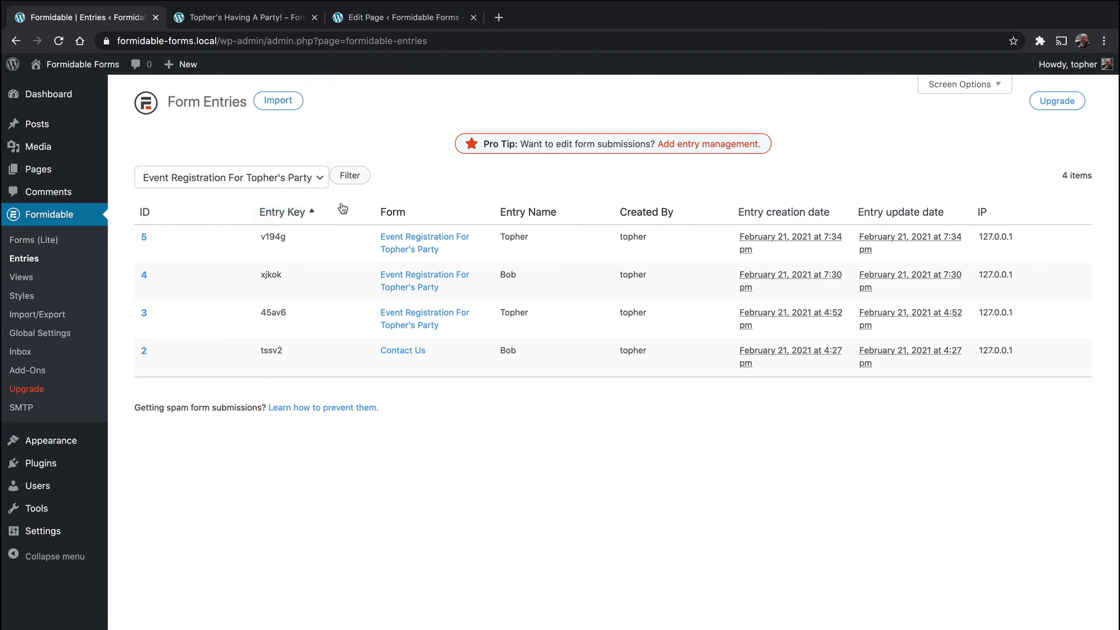
click(352, 175)
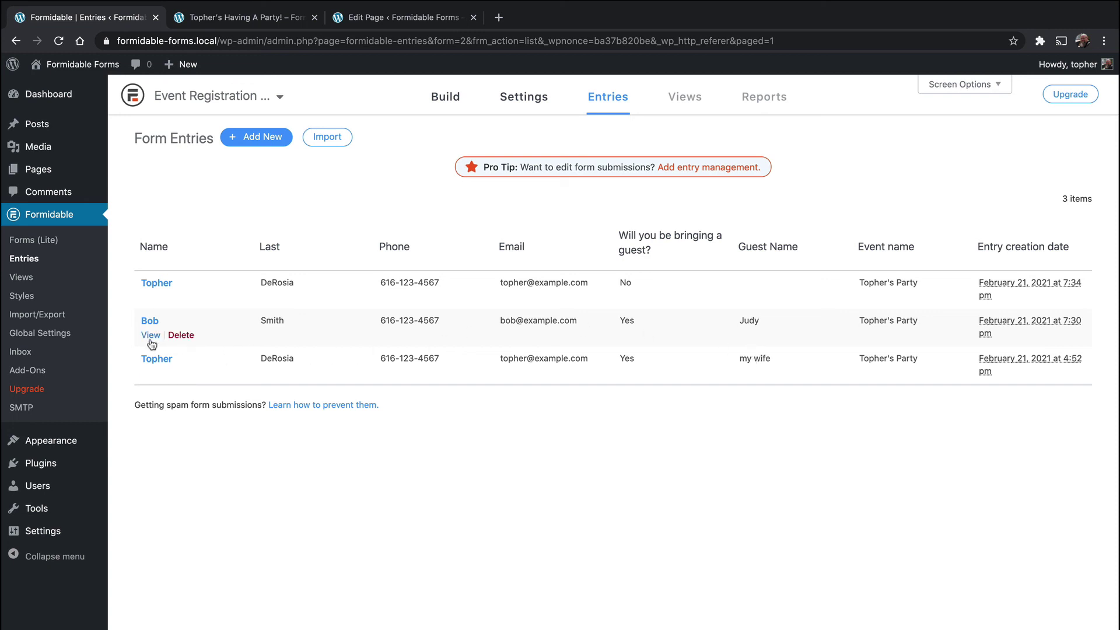
- View the second and newest entries' details, toggling Show empty fields on and off
click(151, 335)
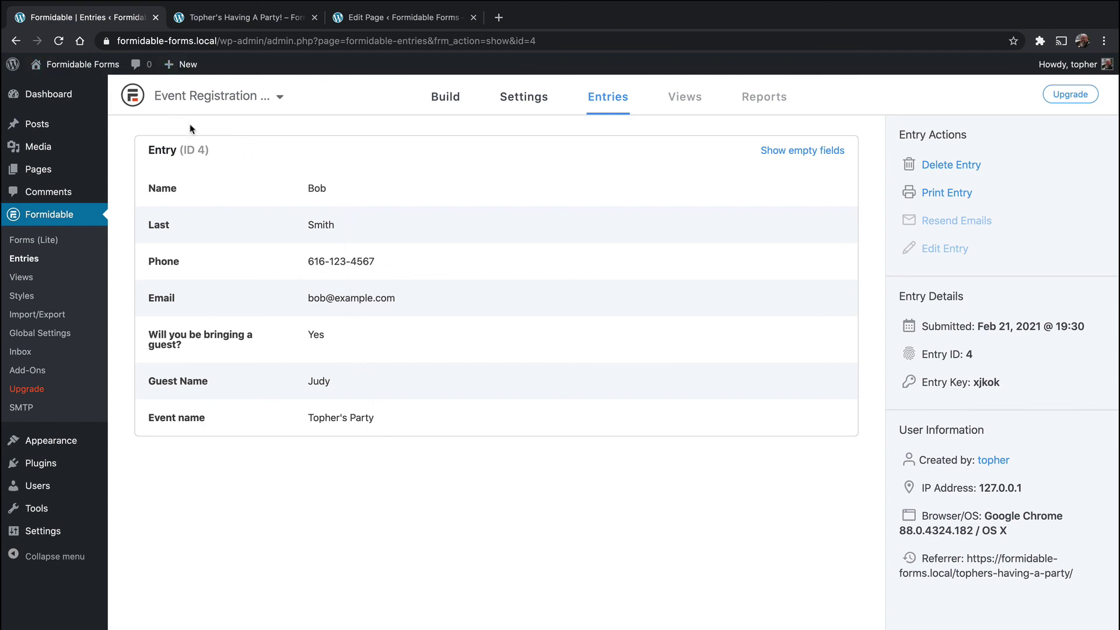
scroll(350, 307, down, 1)
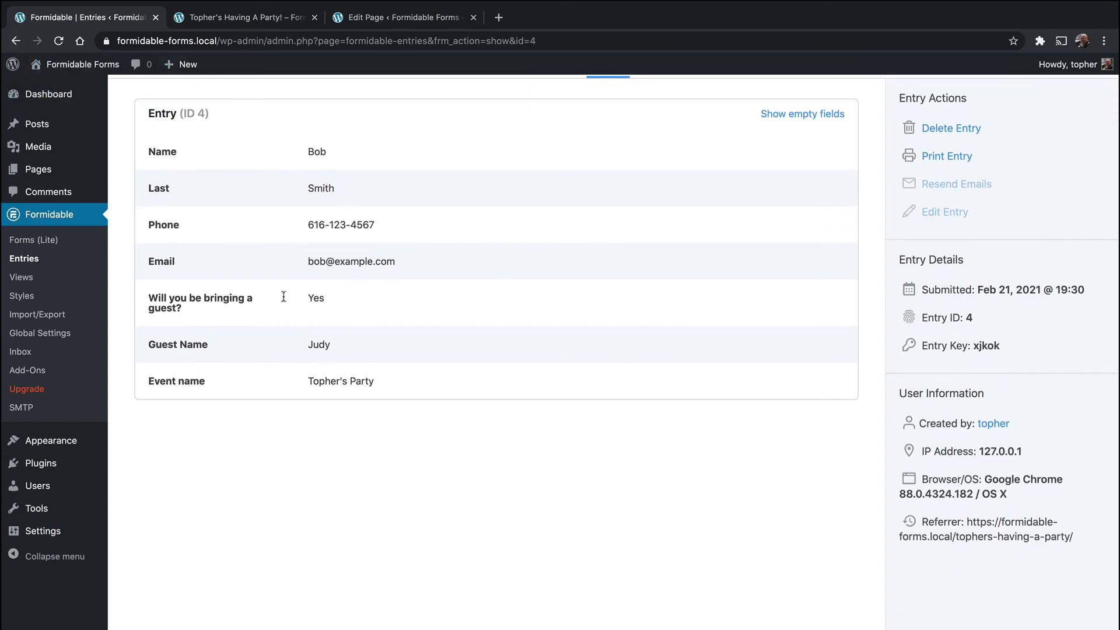
click(15, 40)
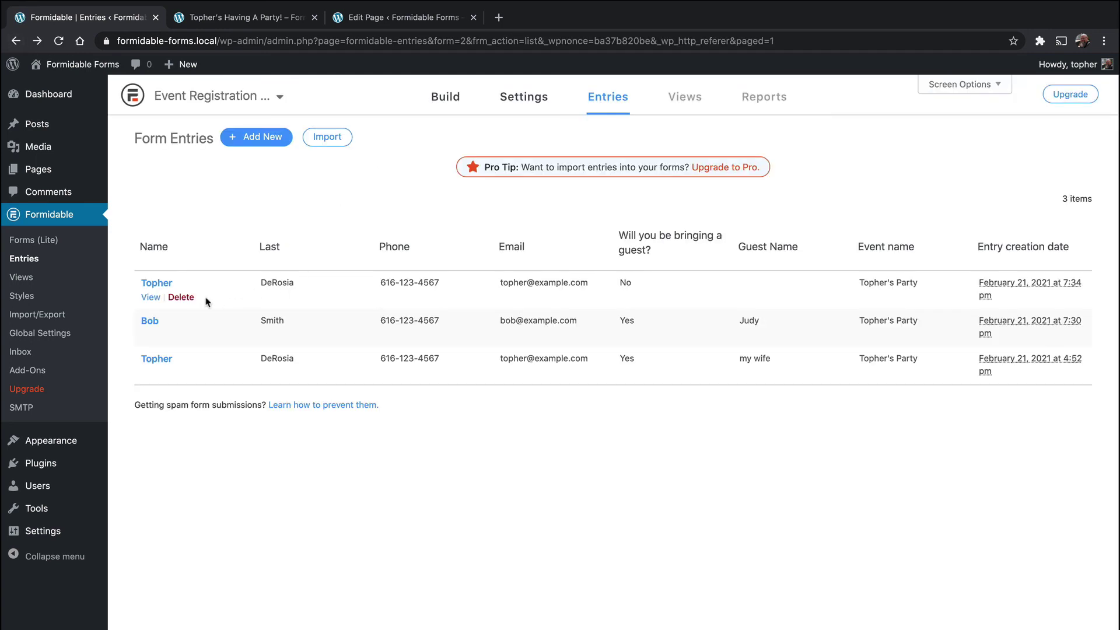
click(154, 298)
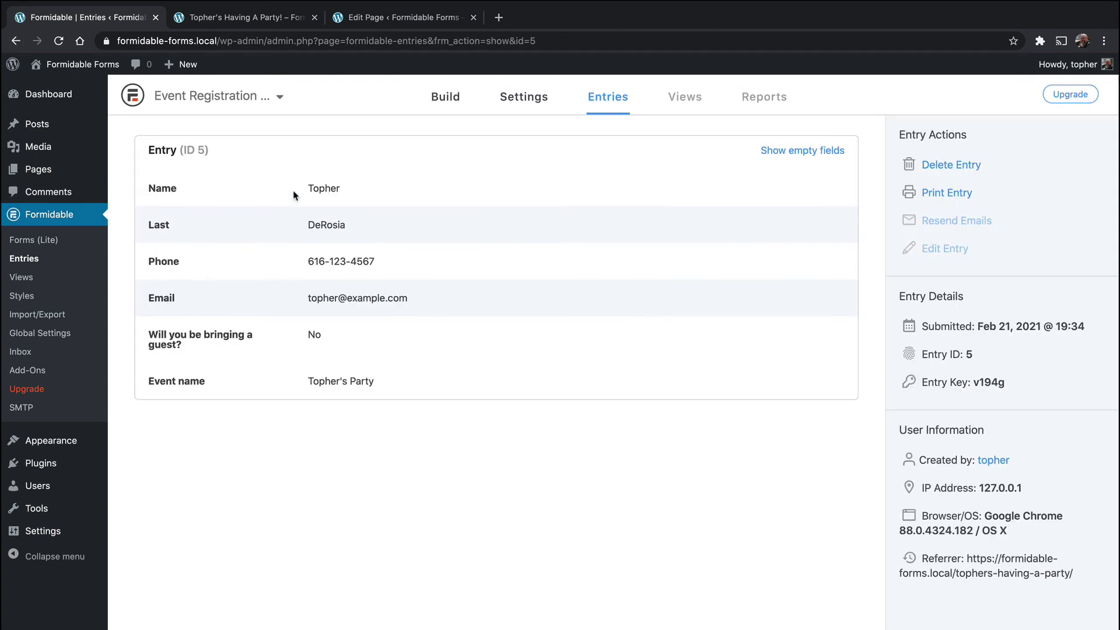
click(828, 150)
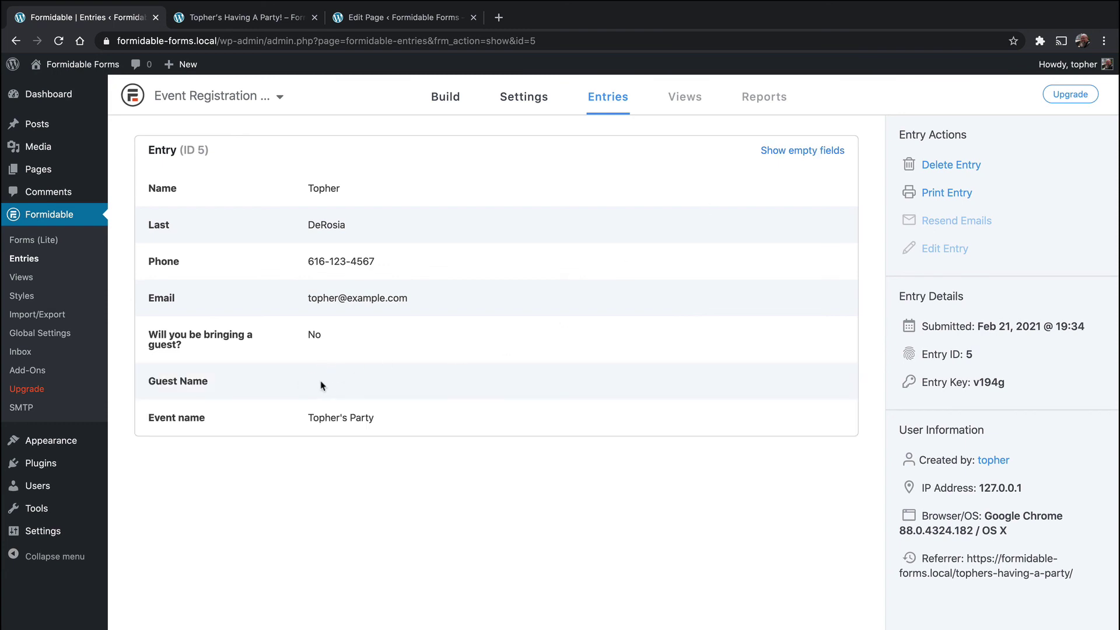
click(799, 152)
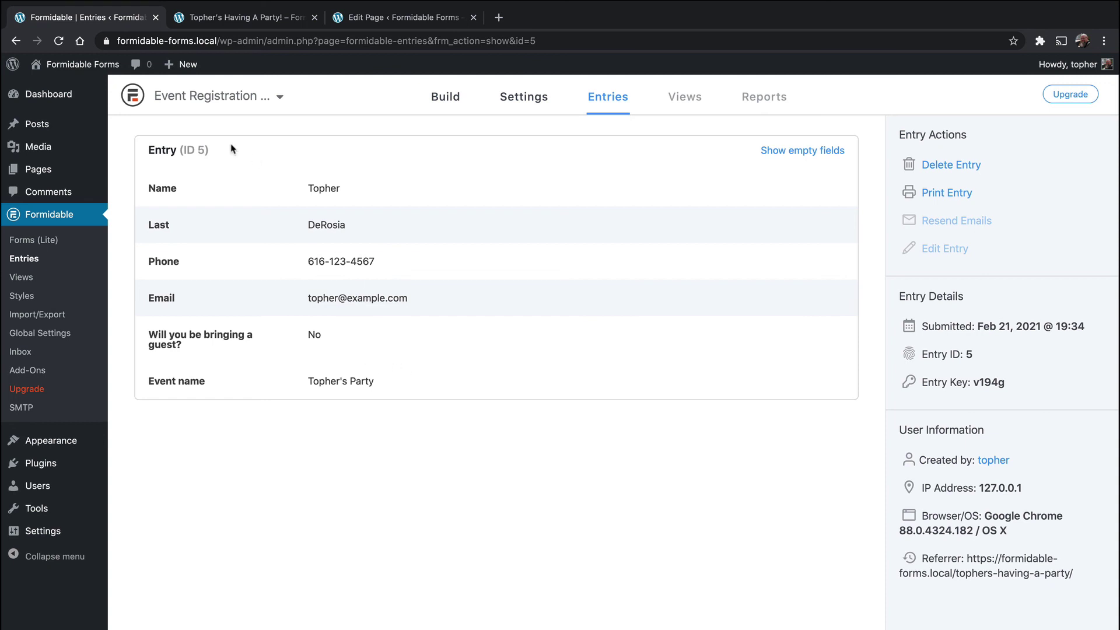
- Open the Event Registration form in the form builder from the Forms list
click(17, 41)
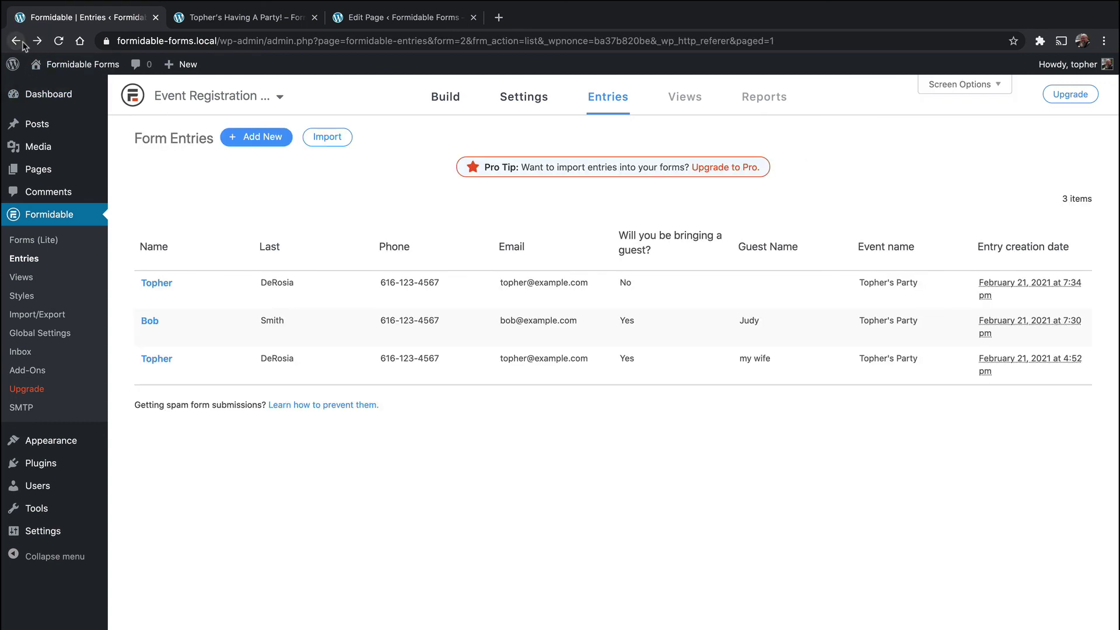
click(53, 242)
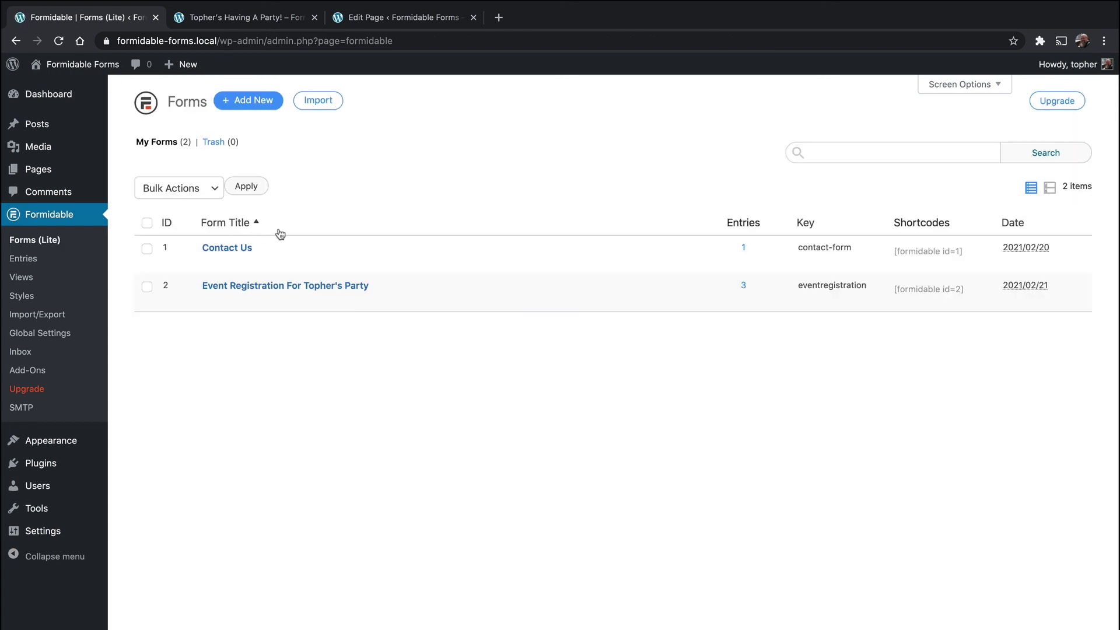
click(210, 302)
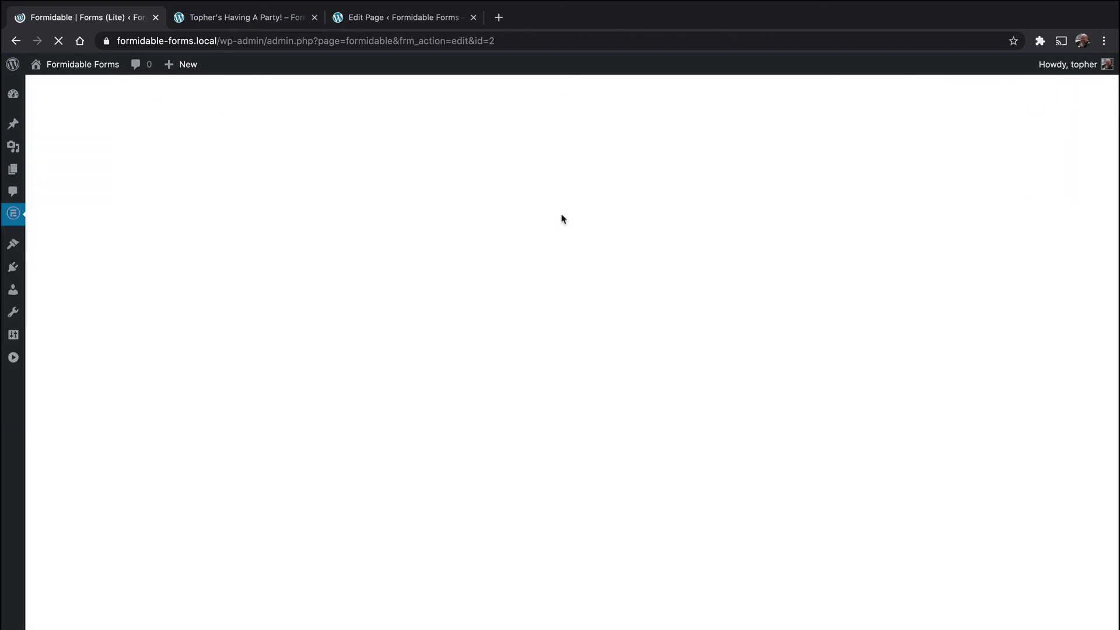